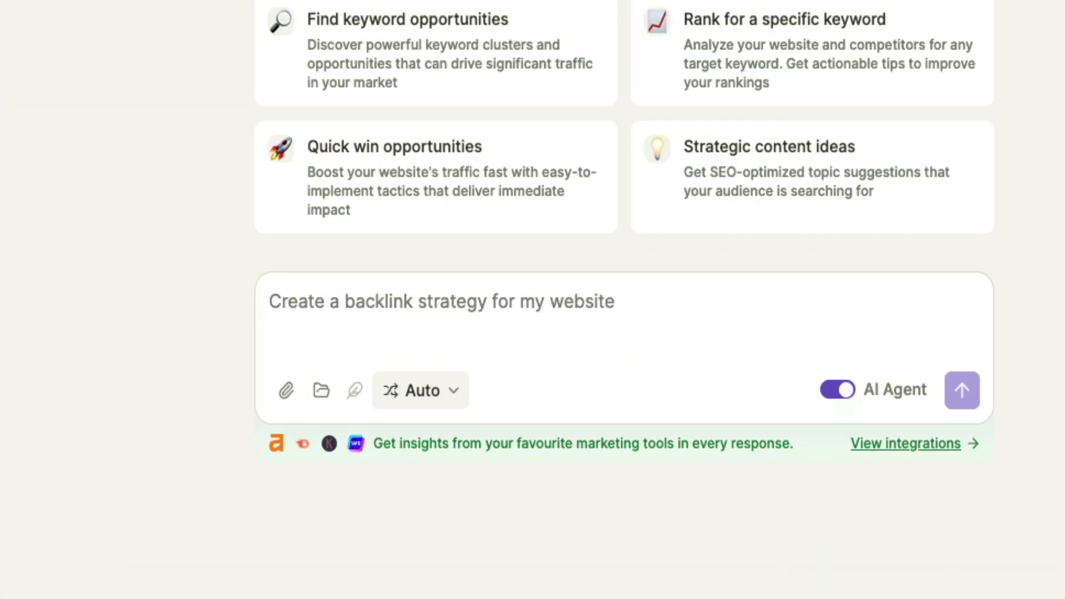
- Enter the blogwithben.com SEO strategy prompt and scroll through the generated canvas
type("Develop an SEO strategy for")
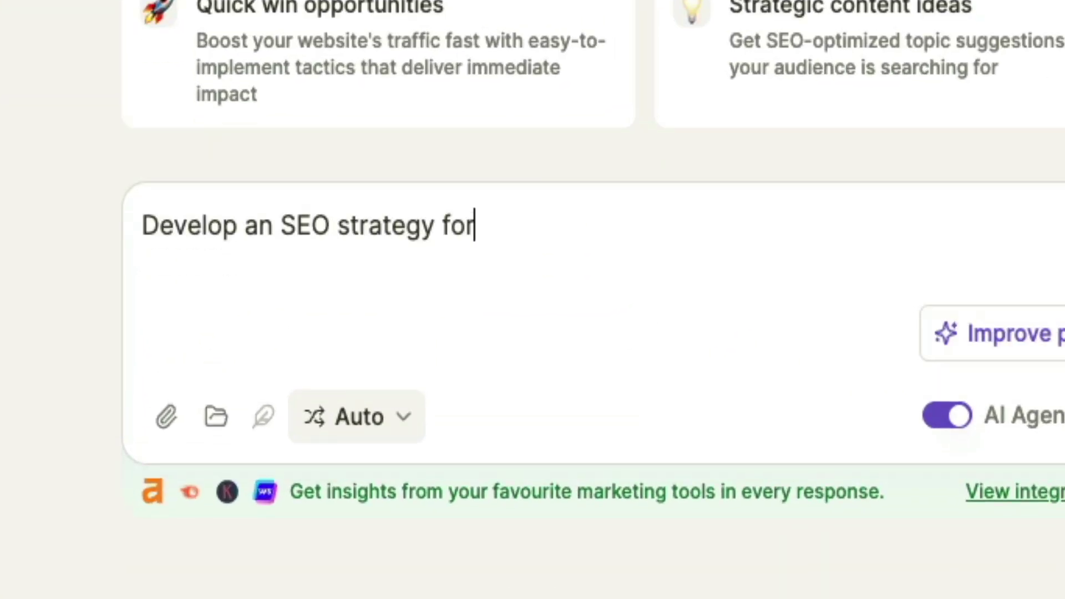
type(" my website blogwithben.com. Compare keyword")
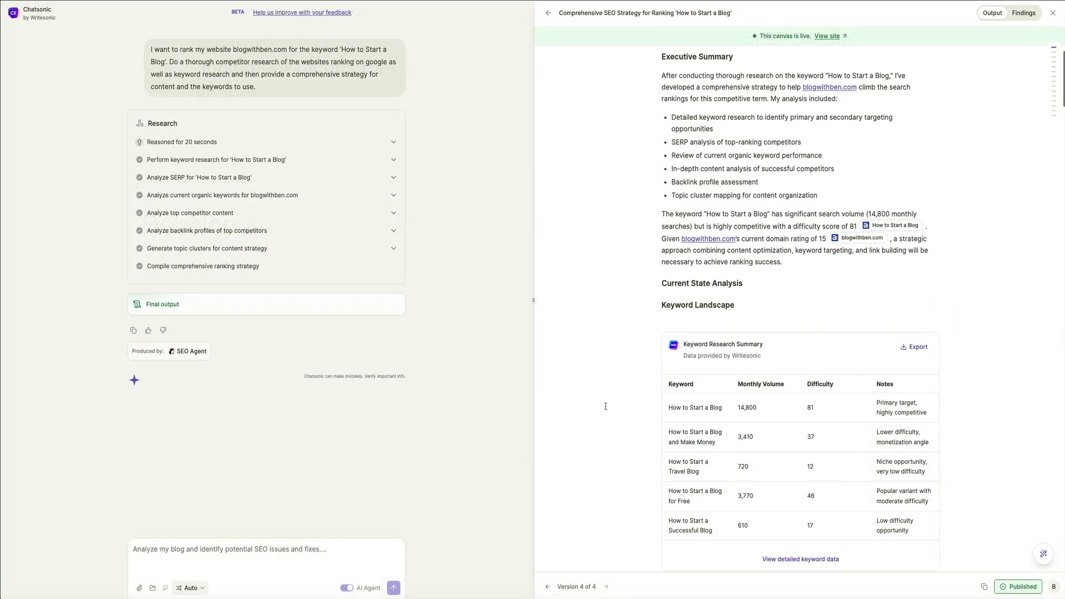
scroll(606, 406, "down", 4)
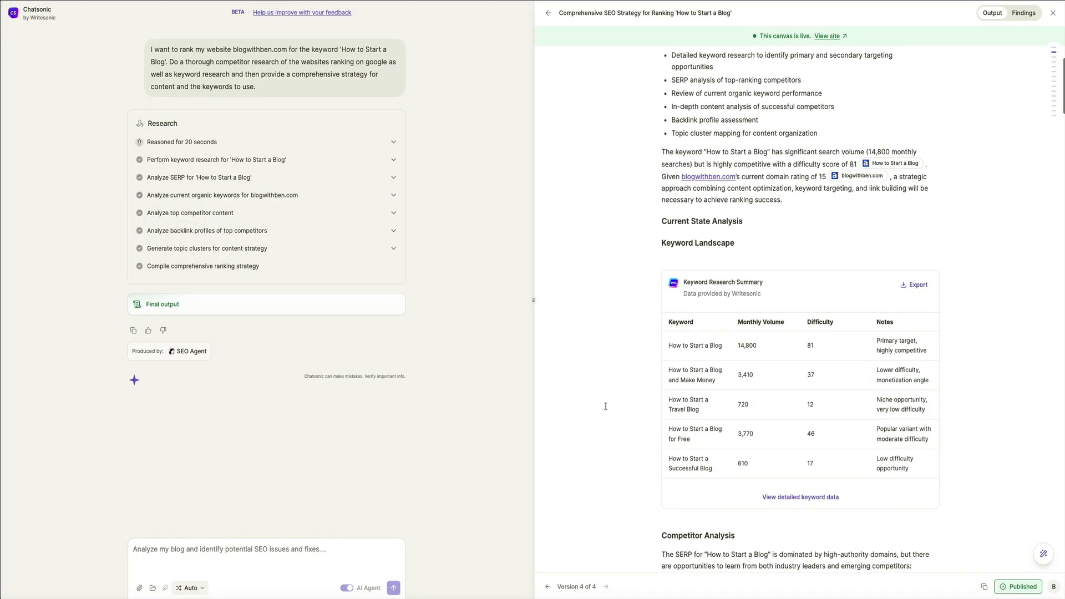
scroll(605, 406, "down", 3)
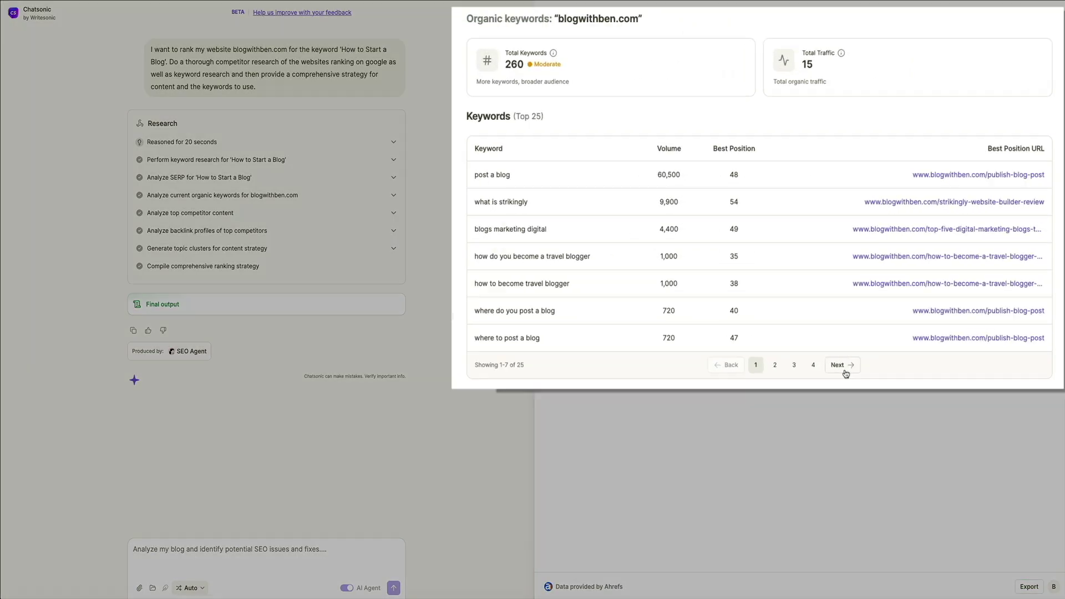
- Page through the organic keywords list from page 2 to the last page, 4
left_click(869, 343)
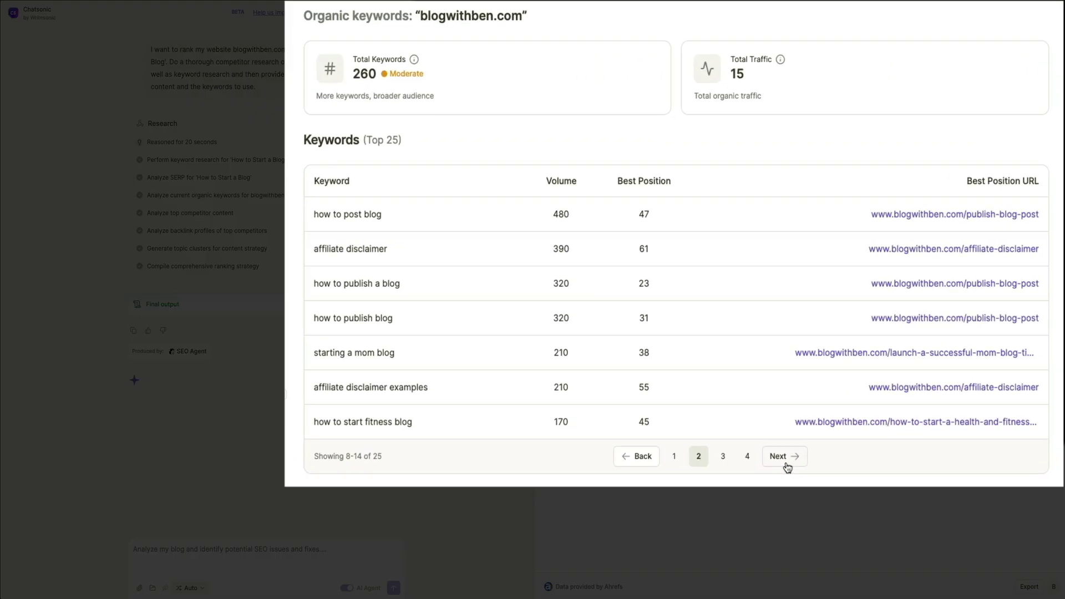
left_click(788, 466)
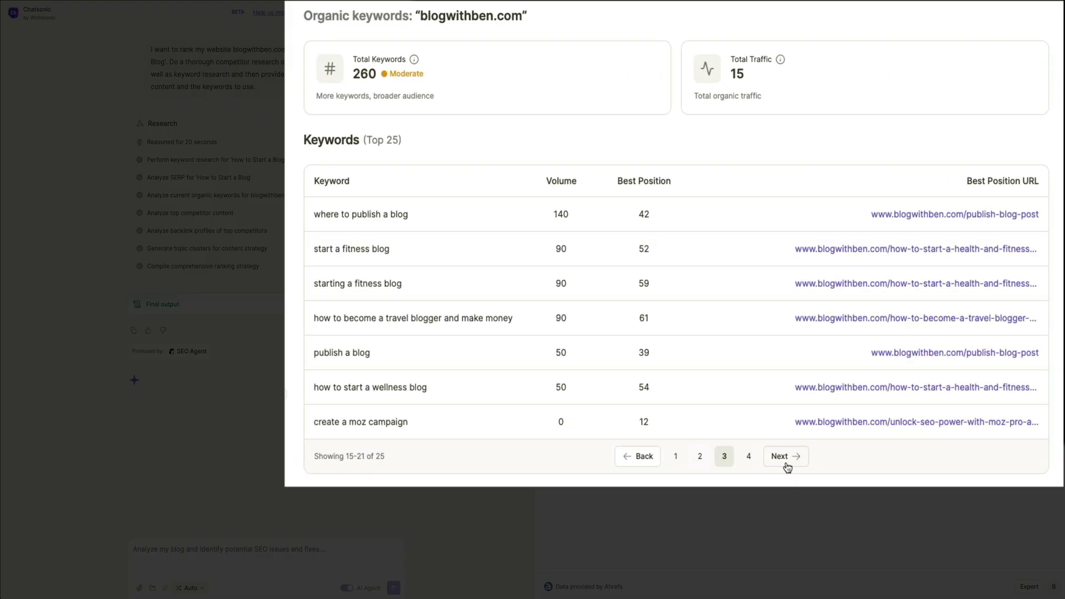
left_click(787, 464)
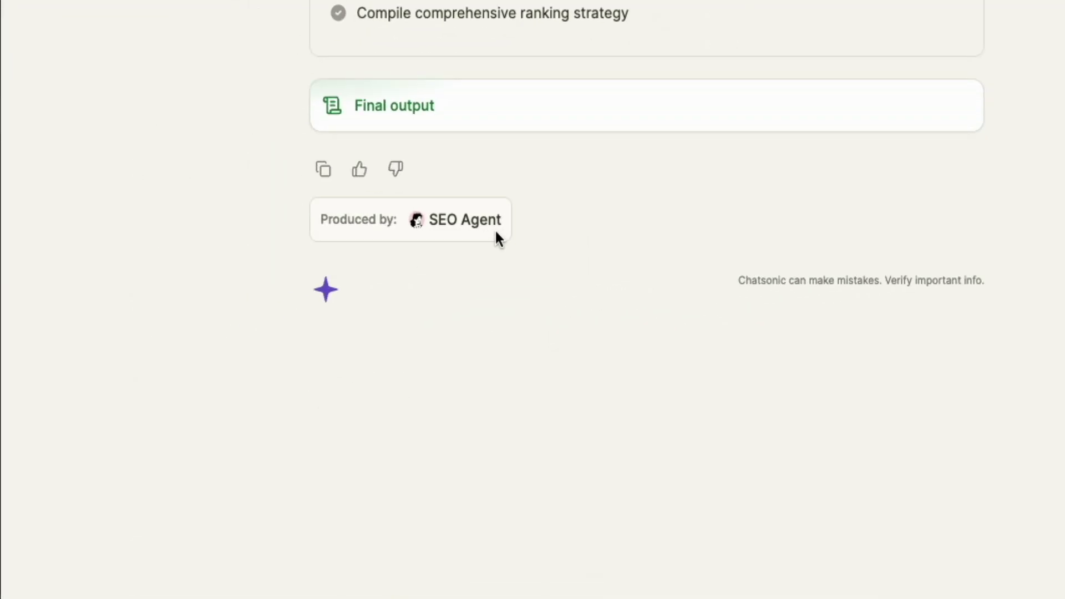
mouse_move(497, 229)
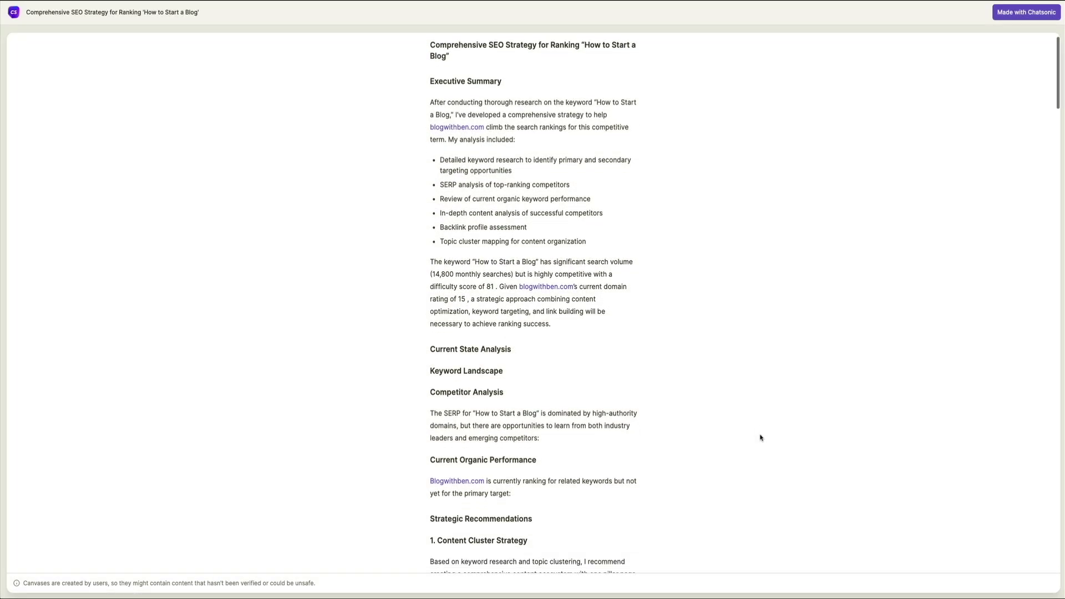
- Scroll the published canvas down to the Strategic Recommendations section
scroll(760, 438, "down", 5)
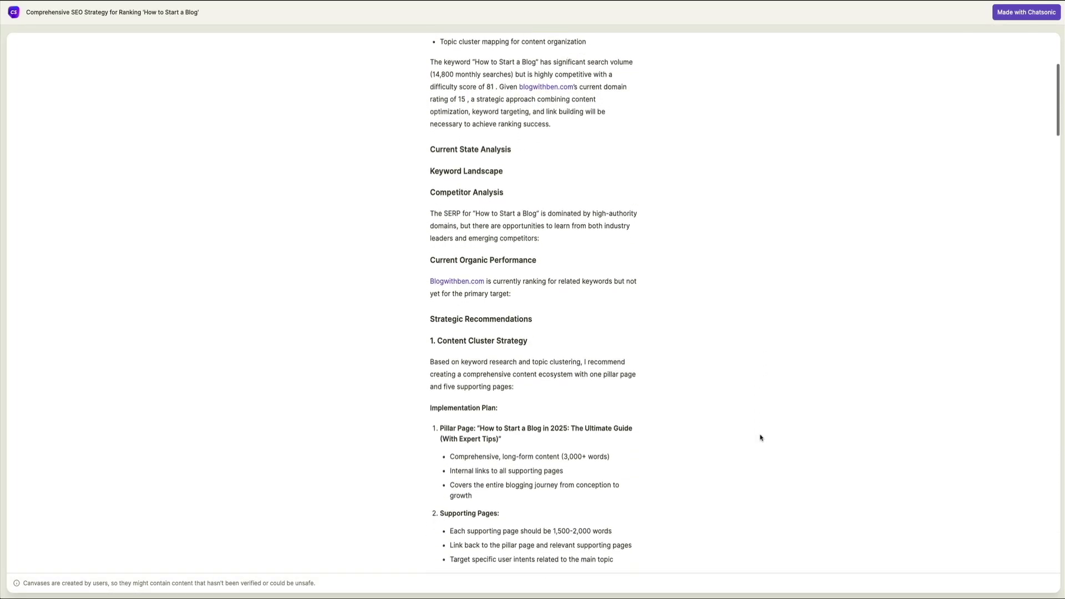
scroll(761, 437, "down", 6)
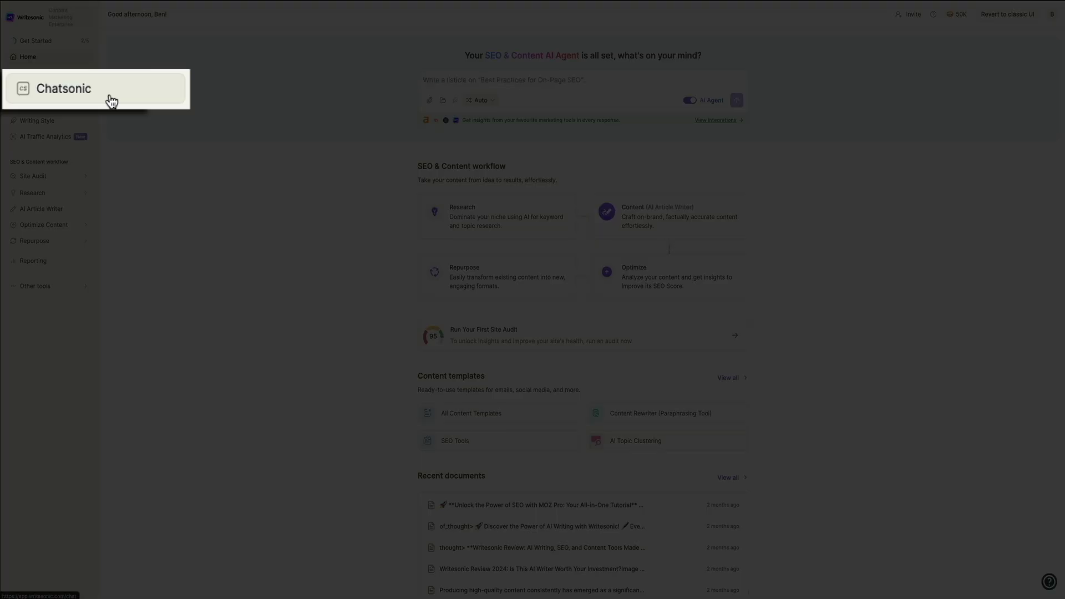
- Open Chatsonic from the Writesonic home sidebar
left_click(55, 92)
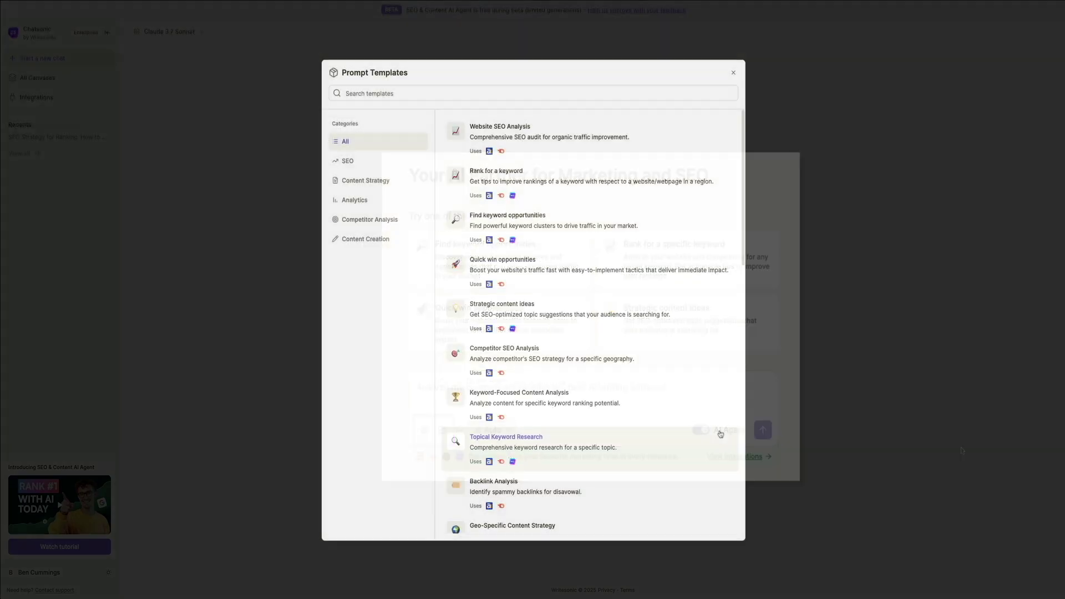
scroll(720, 434, "down", 3)
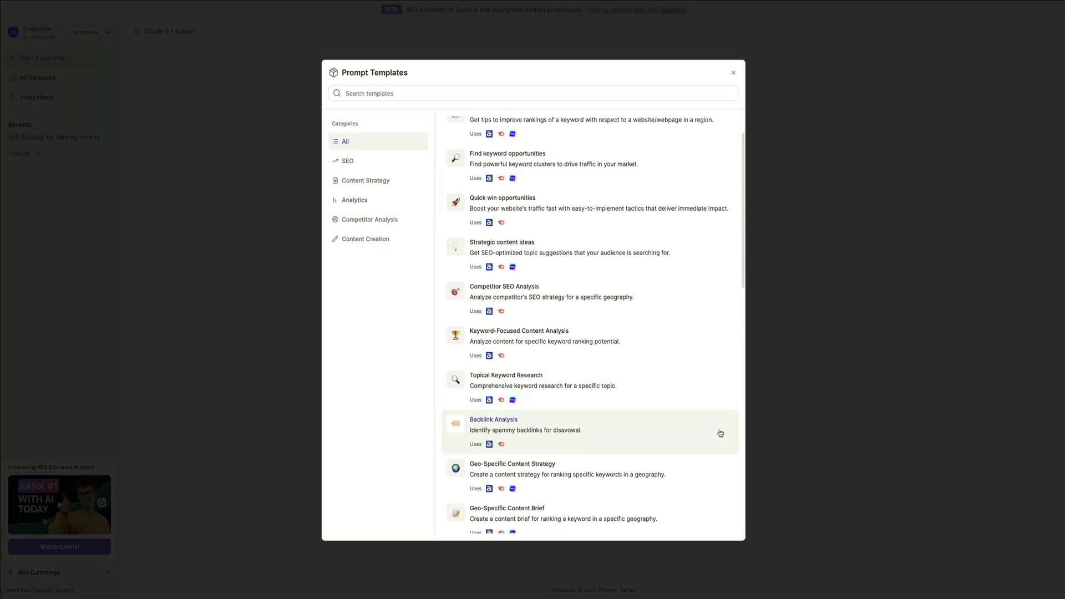
scroll(720, 433, "down", 5)
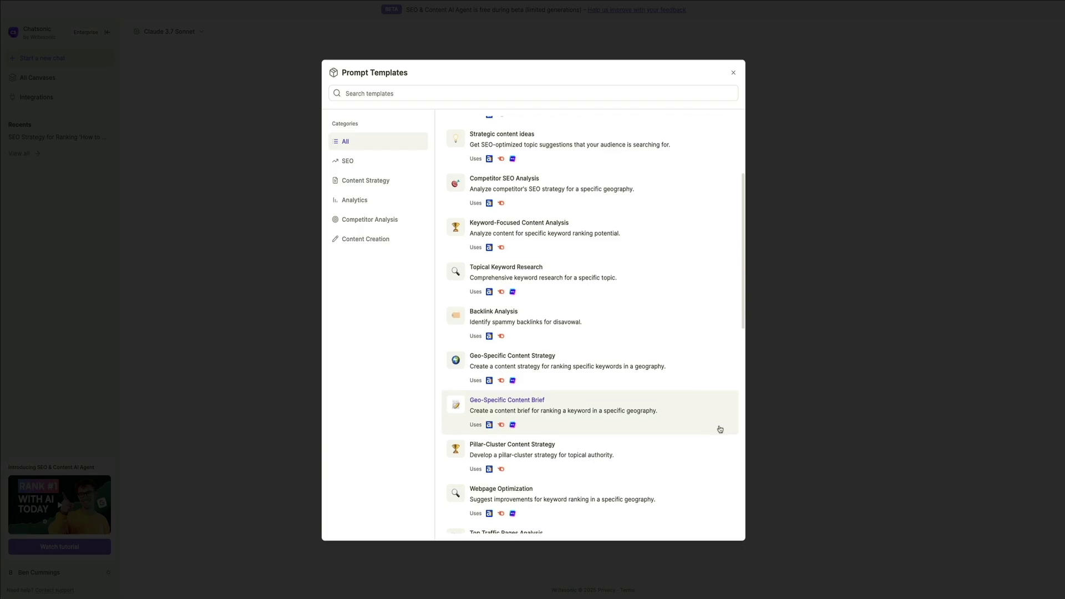
scroll(720, 430, "down", 3)
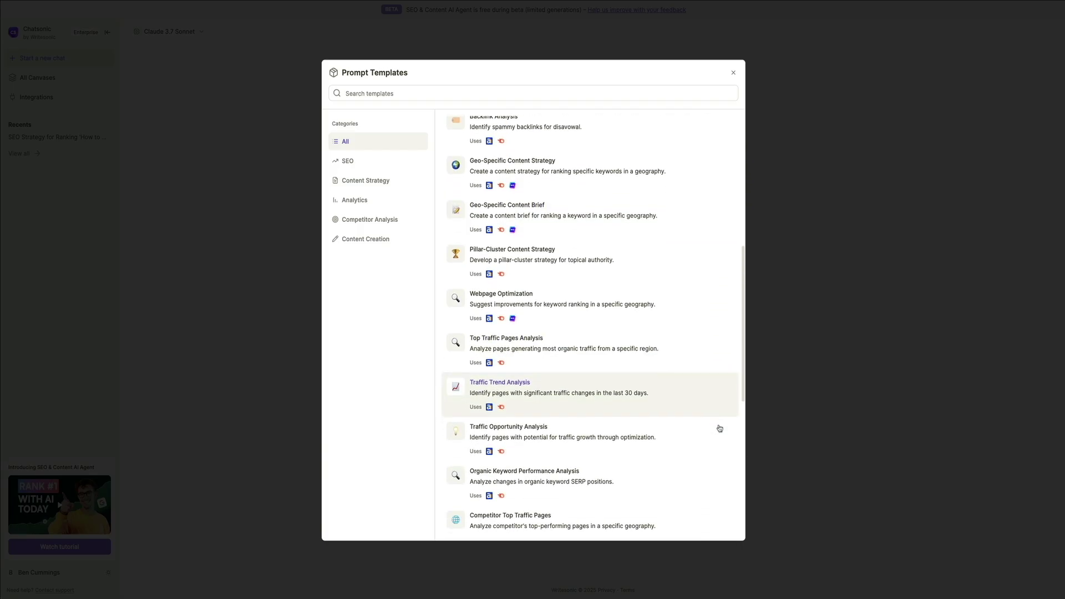
scroll(719, 427, "down", 3)
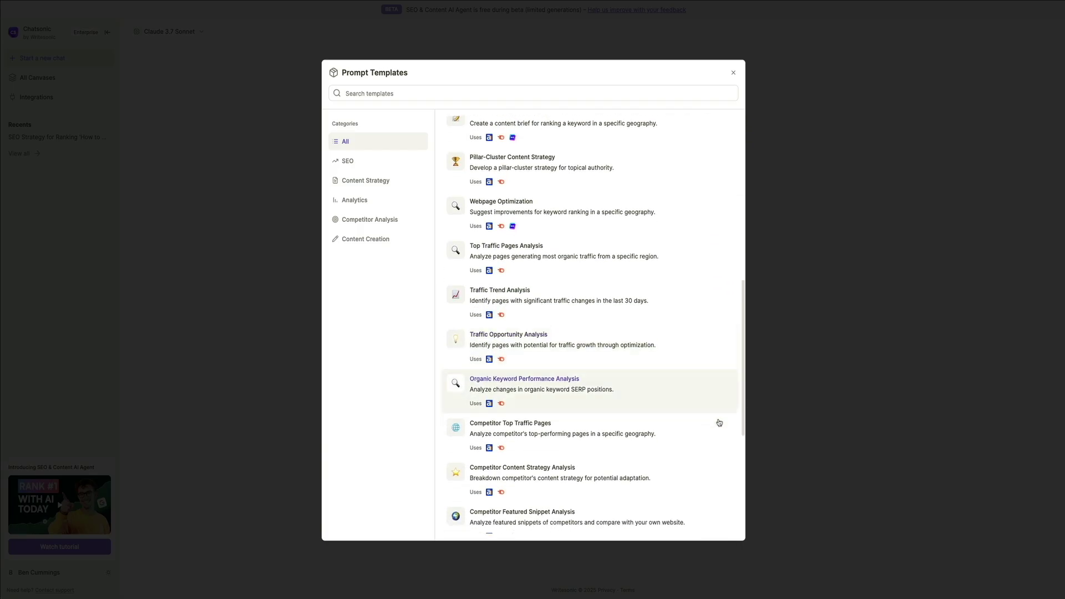
scroll(720, 421, "down", 3)
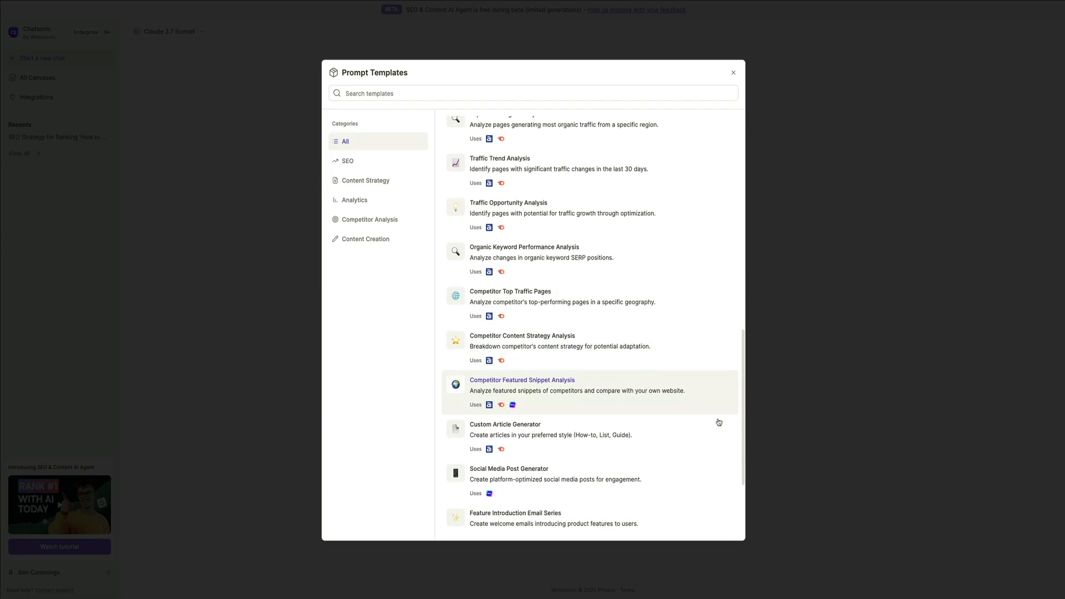
scroll(719, 418, "down", 3)
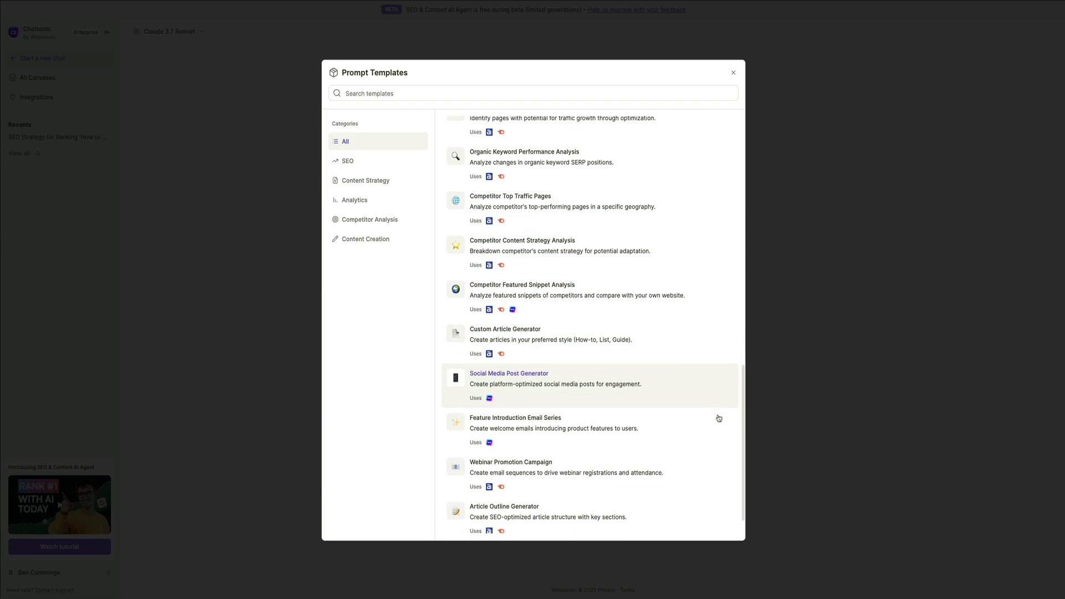
scroll(719, 418, "down", 1)
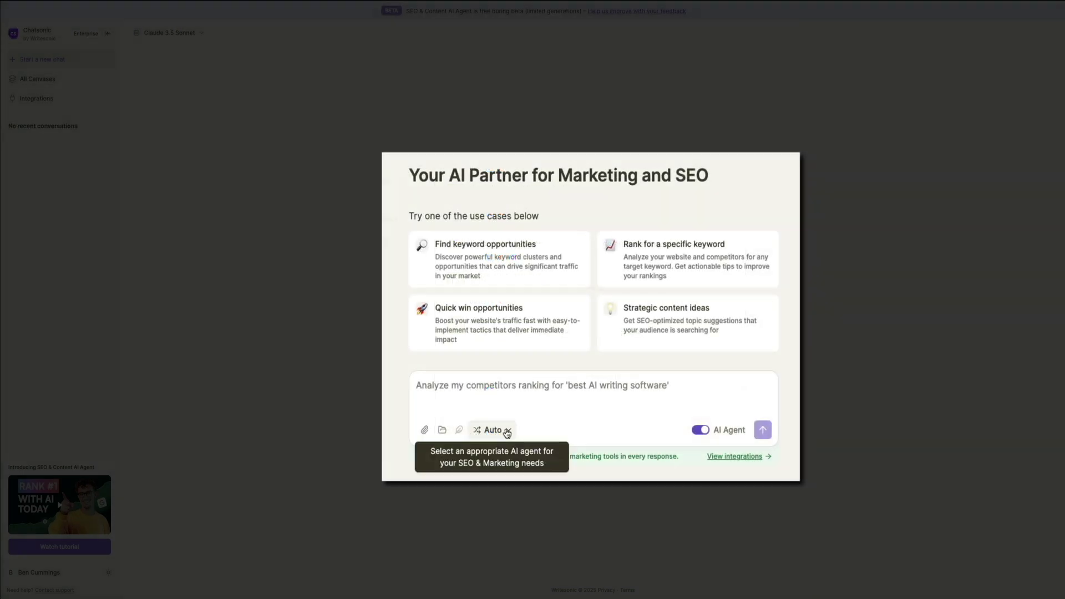
- Expand the Auto agent dropdown to list Auto, SEO Agent and Content Agent
left_click(507, 431)
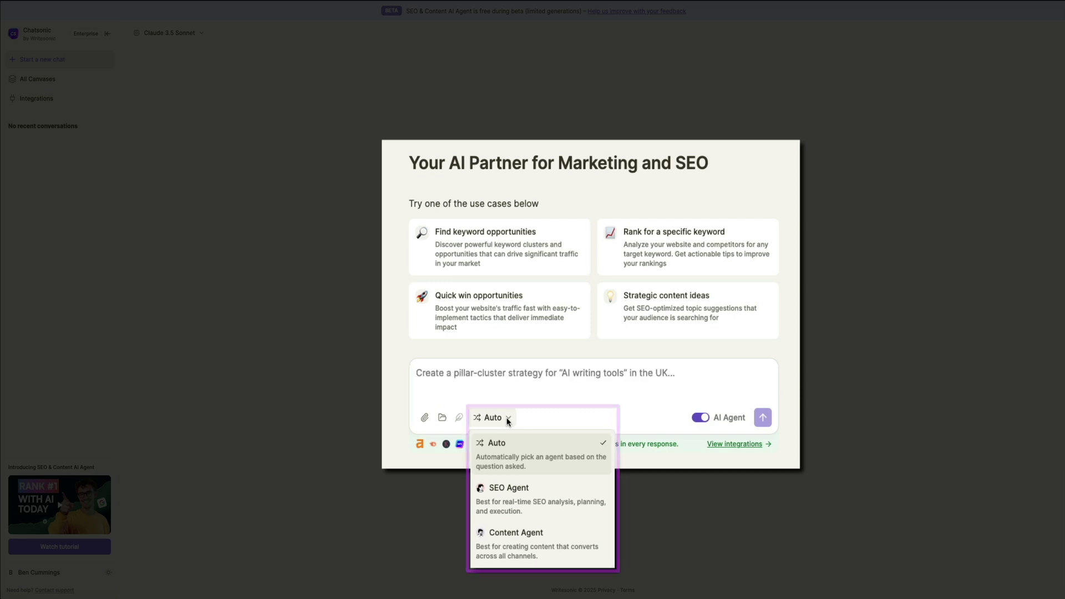
- Close the agent list, leaving Auto as the selected agent
left_click(889, 406)
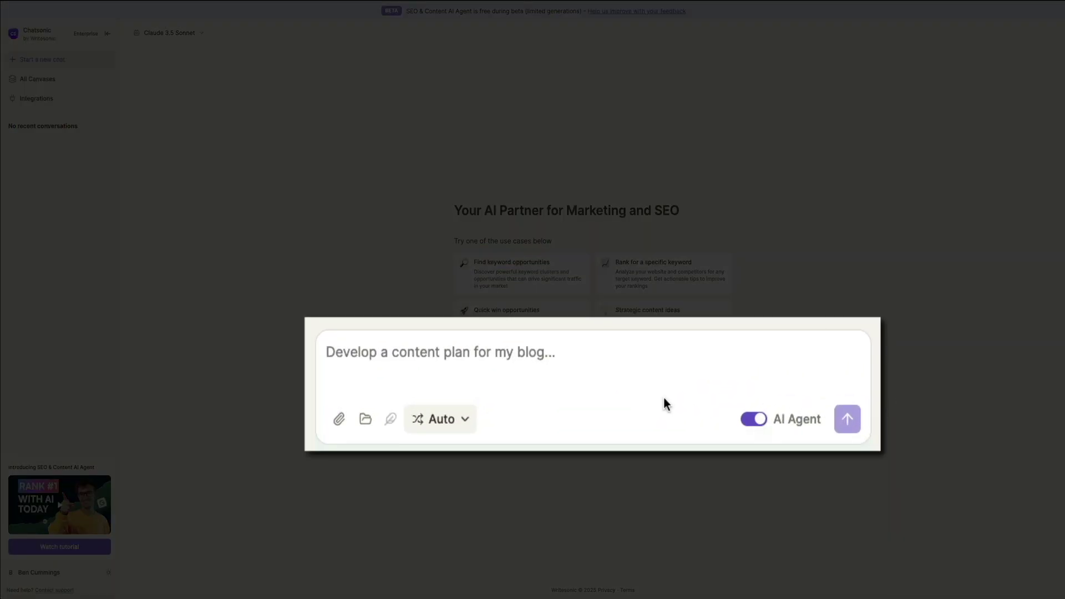
- Paste and send the request to rank blogwithben.com for 'How to Start a Blog'
left_click(477, 370)
type("I want to rank my website blogwithben.com for the keyword 'How to Start a Blog'. Do a thorough competitor research of the websites ranking on google as well as keyword research and then provide a comprehensive strategy for content and the keywords to use.")
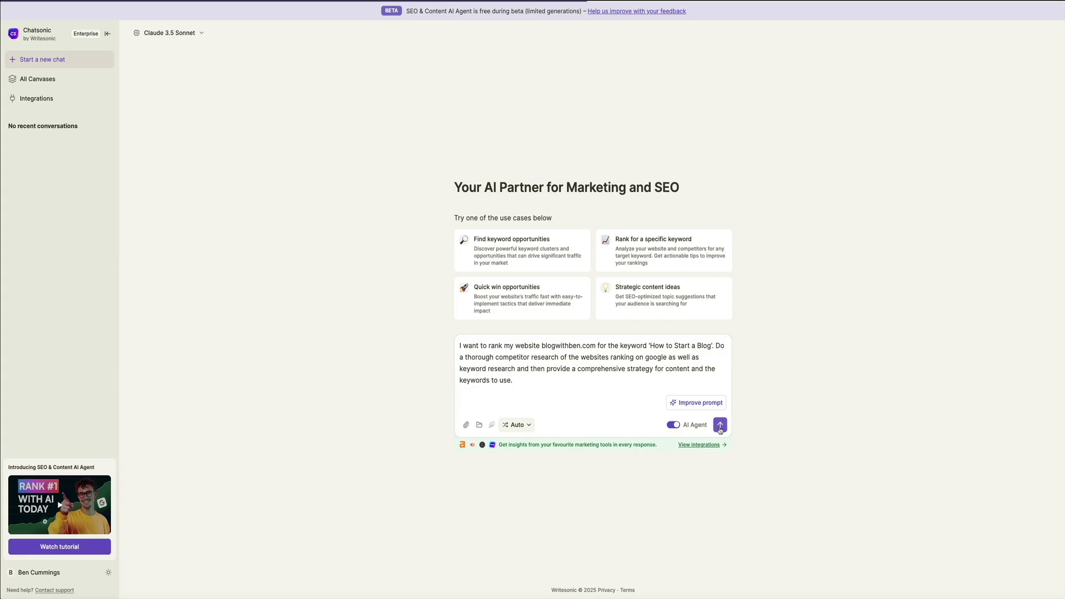
left_click(720, 426)
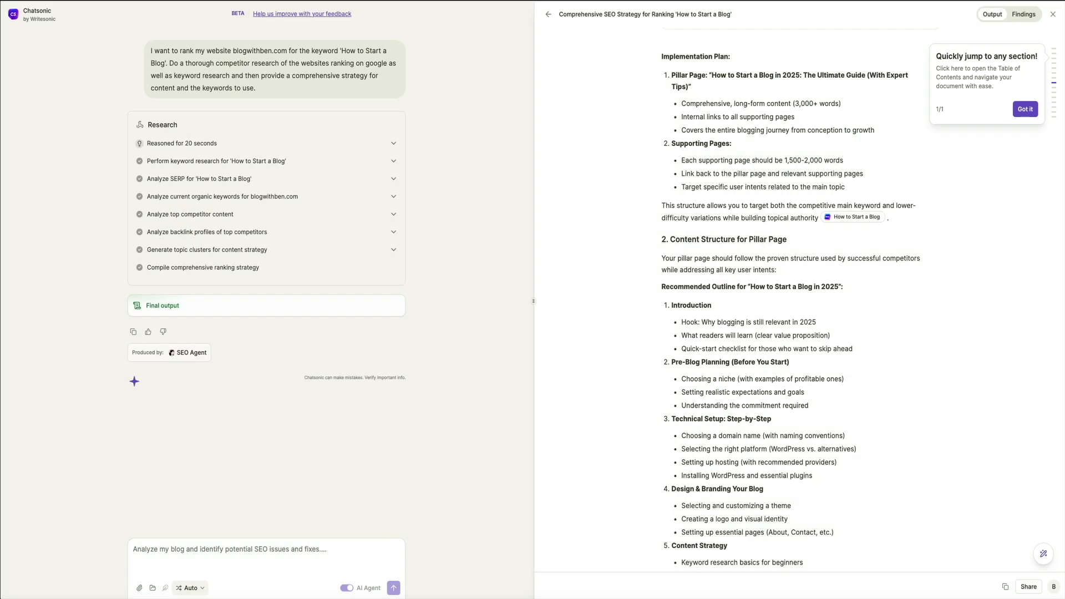
- Dismiss the navigation tip and jump to the report title through the table of contents
left_click(1021, 109)
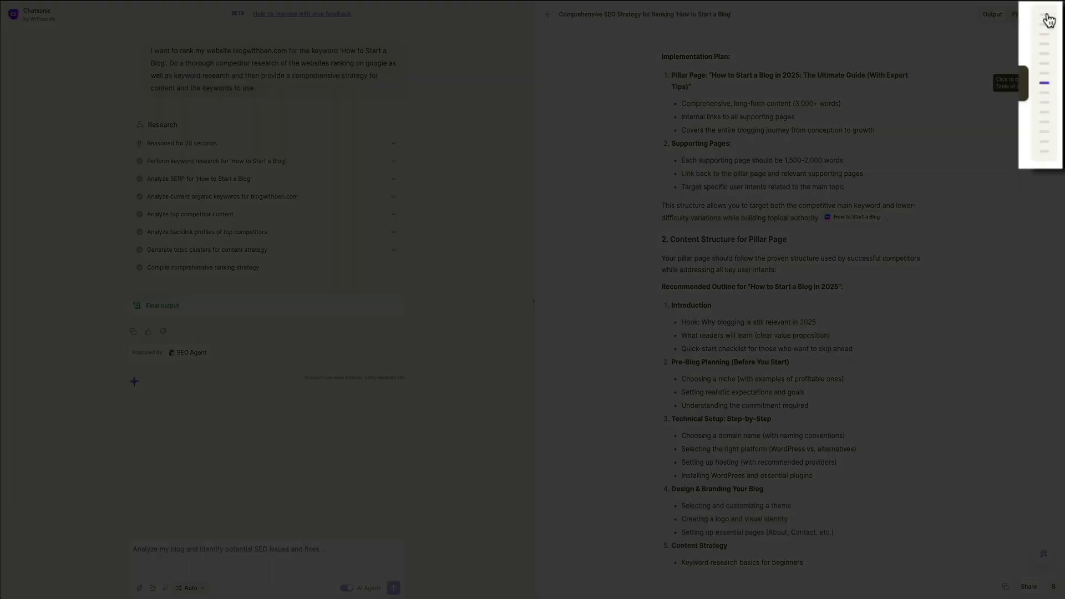
left_click(1049, 21)
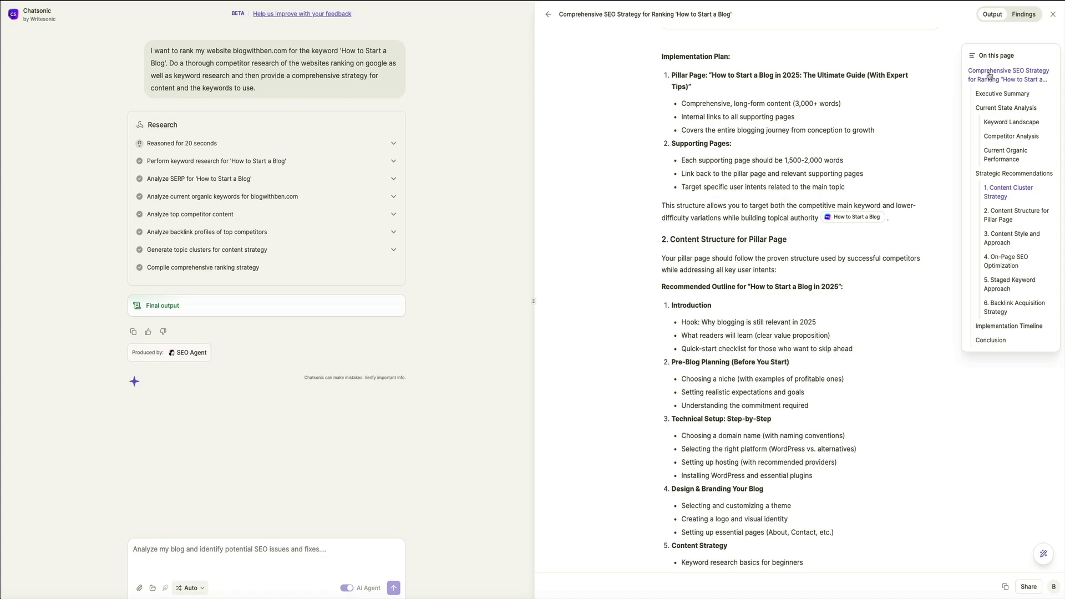
left_click(988, 71)
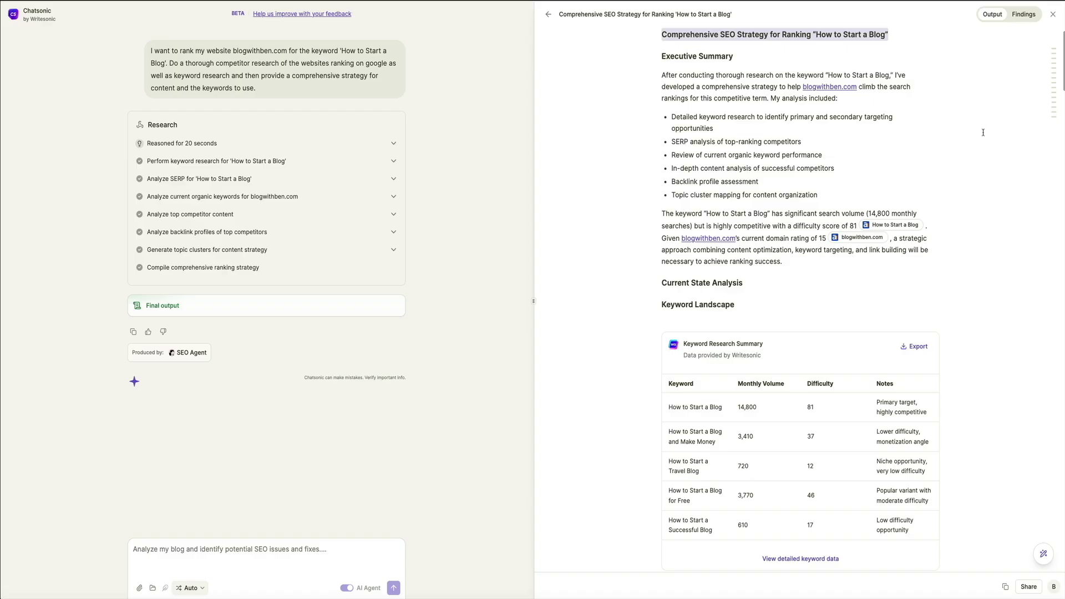
- Scroll through the Executive Summary, Keyword Research Summary and Top Competitors down to Current Organic Performance
scroll(985, 111, "up", 1)
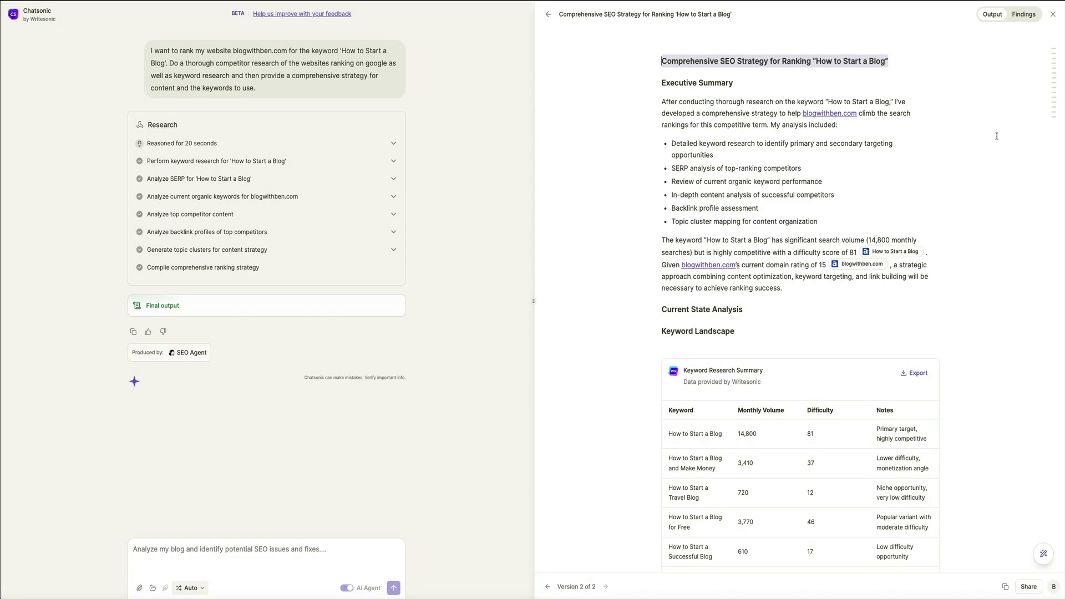
scroll(996, 135, "down", 3)
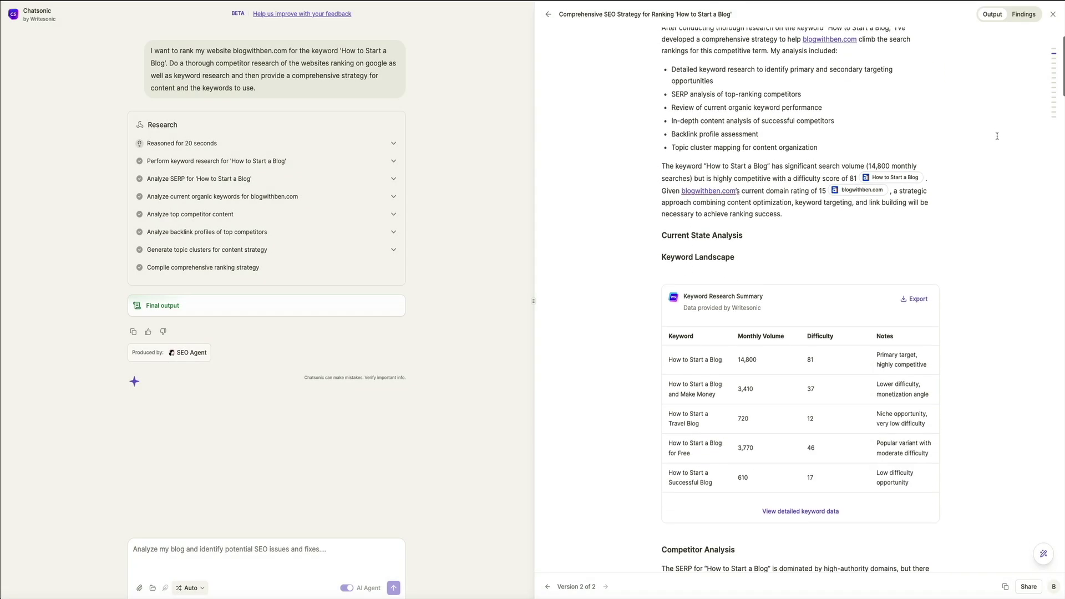
scroll(996, 136, "down", 4)
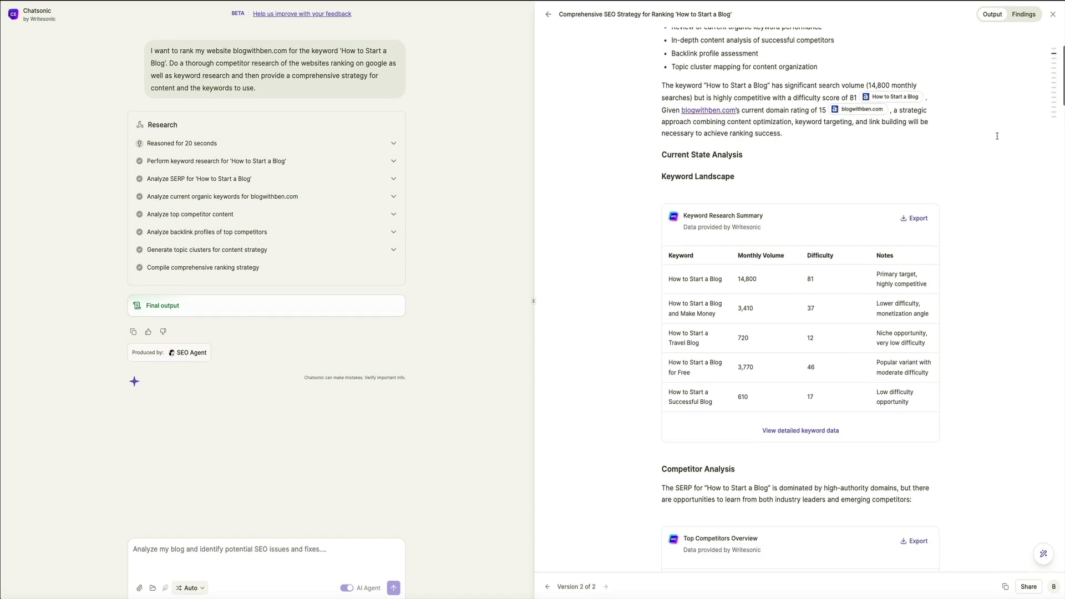
scroll(997, 136, "down", 2)
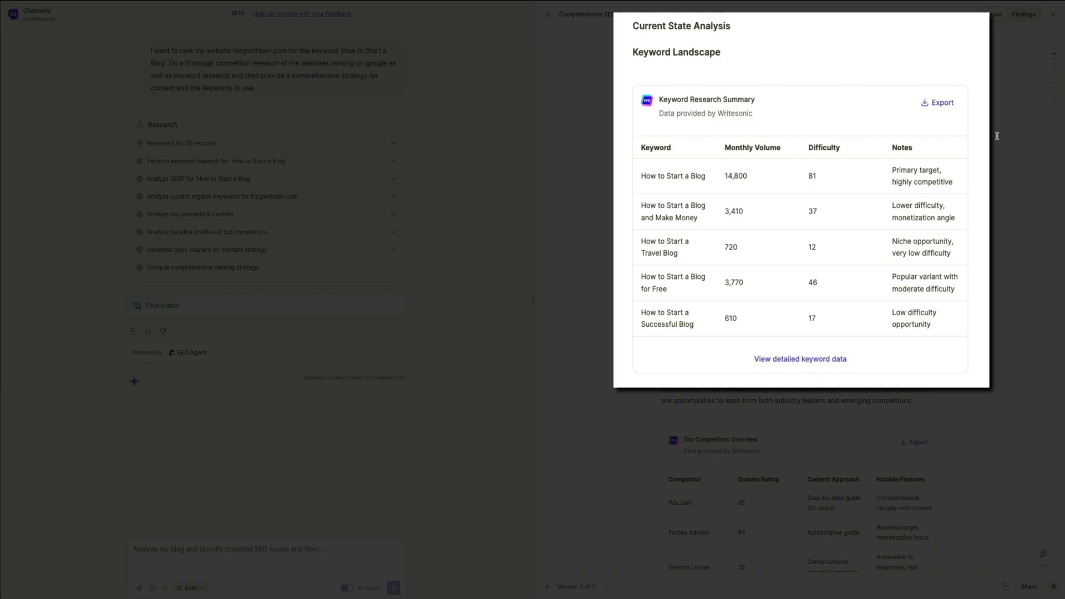
scroll(997, 136, "down", 5)
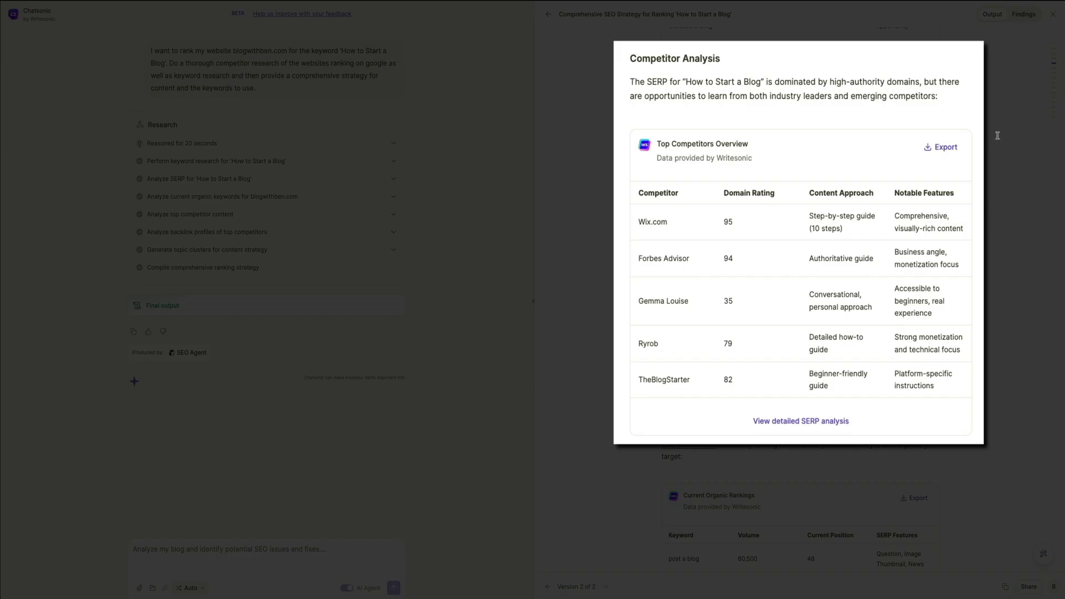
scroll(997, 136, "down", 5)
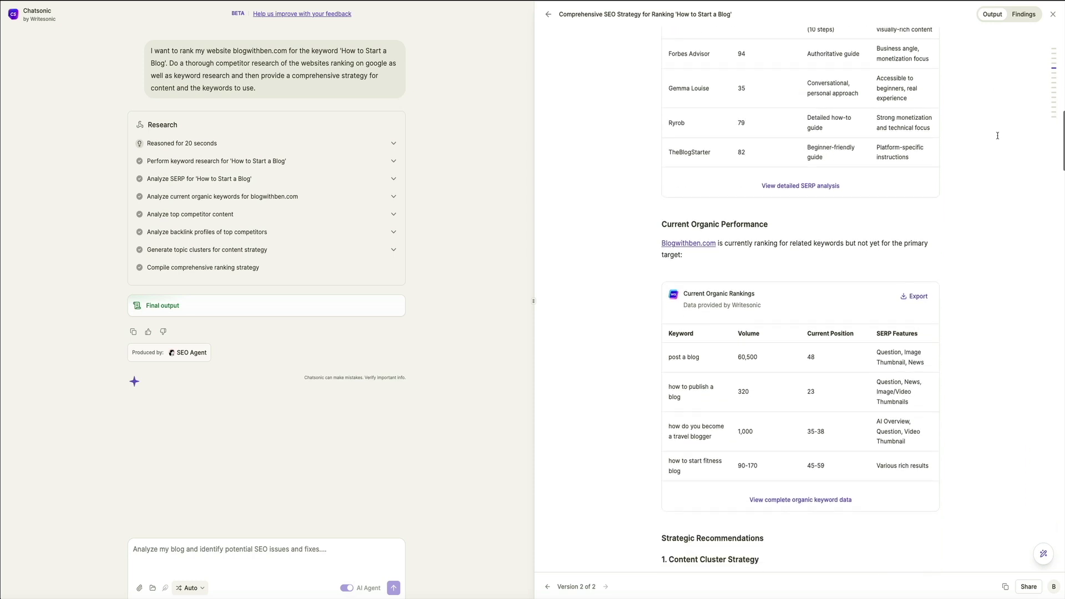
- Scroll past the organic rankings and the pillar-plus-five-pages cluster plan to the Implementation Plan
scroll(997, 136, "down", 1)
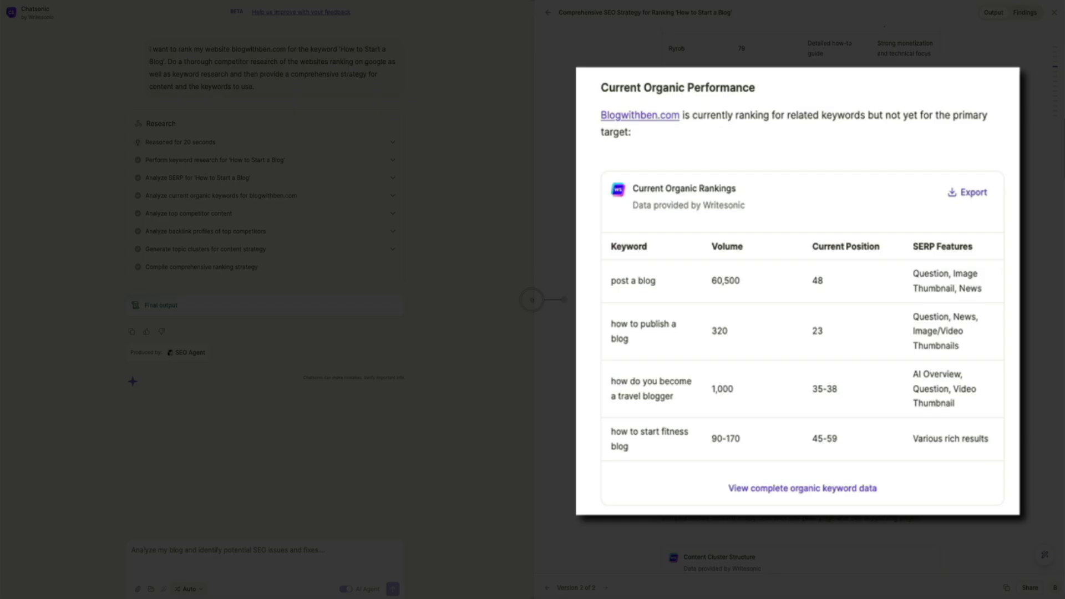
scroll(998, 135, "down", 5)
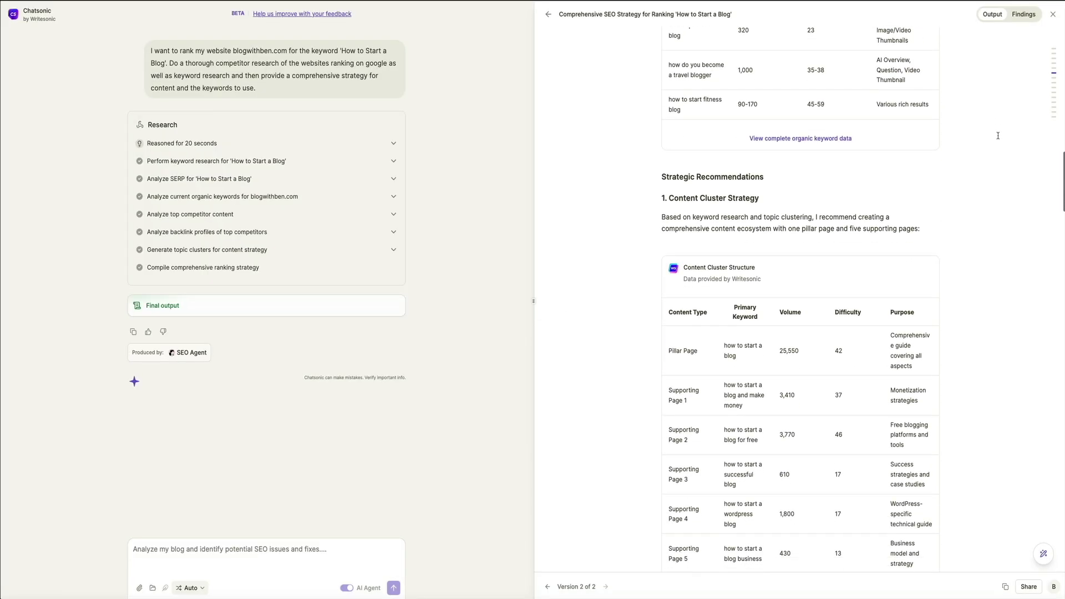
scroll(998, 135, "down", 4)
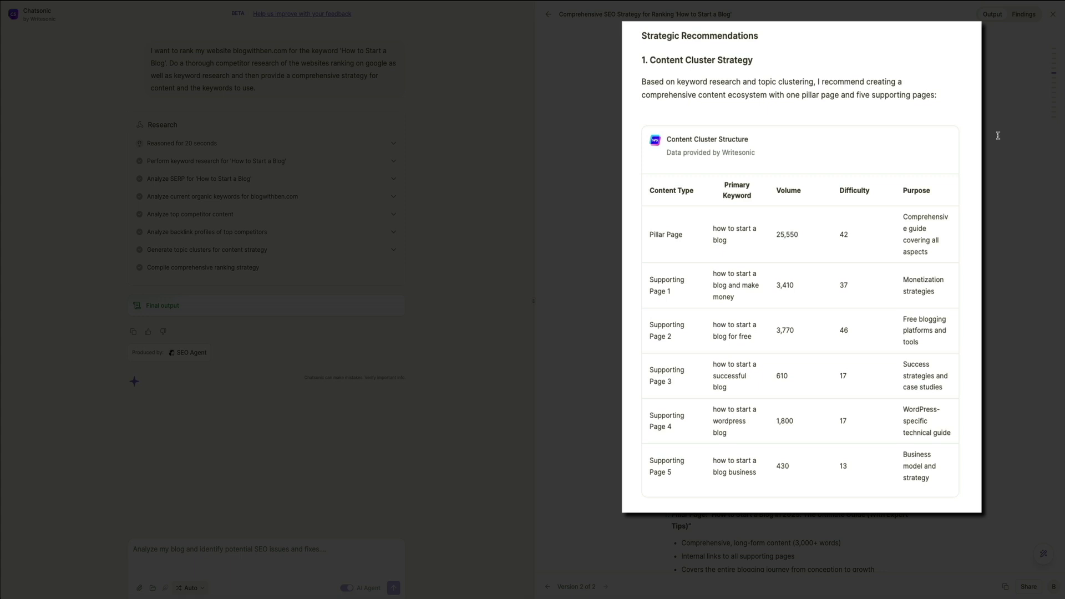
scroll(998, 134, "down", 5)
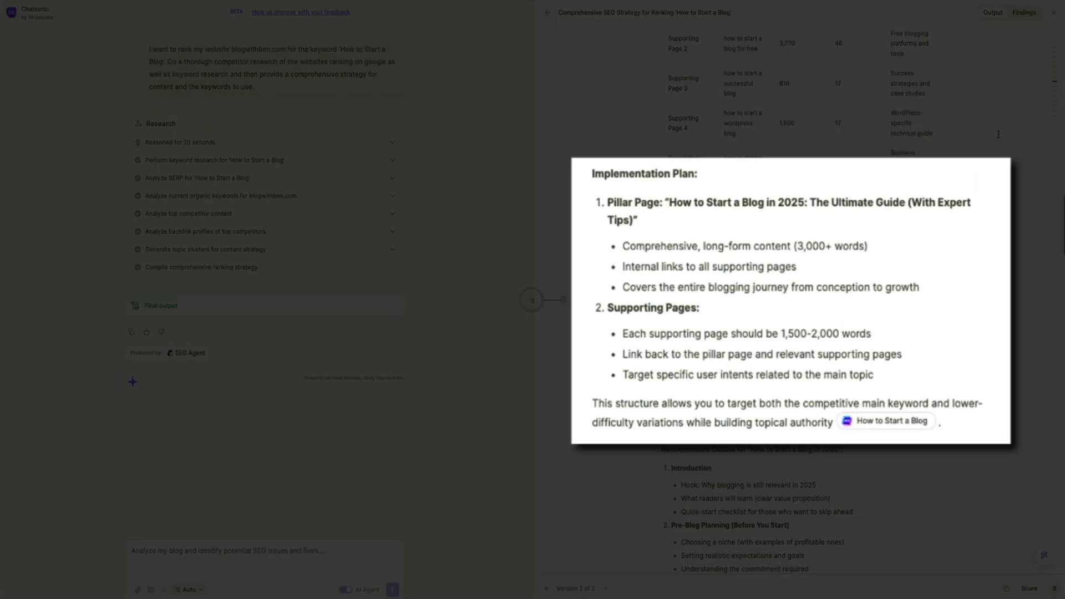
- Scroll through the pillar page outline and content style advice to the example introduction
scroll(998, 134, "down", 6)
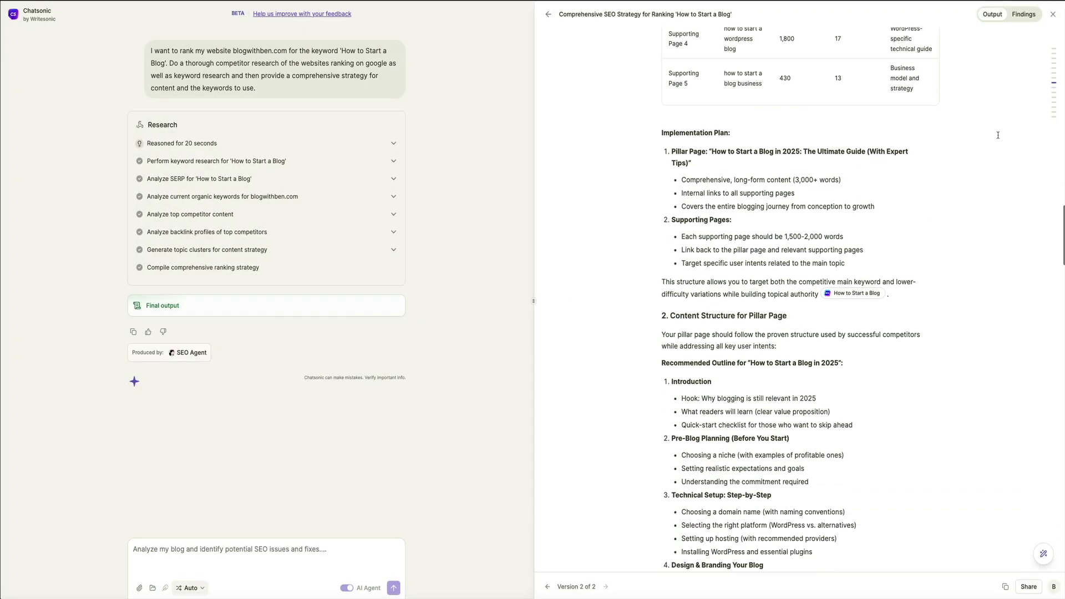
scroll(998, 135, "down", 1)
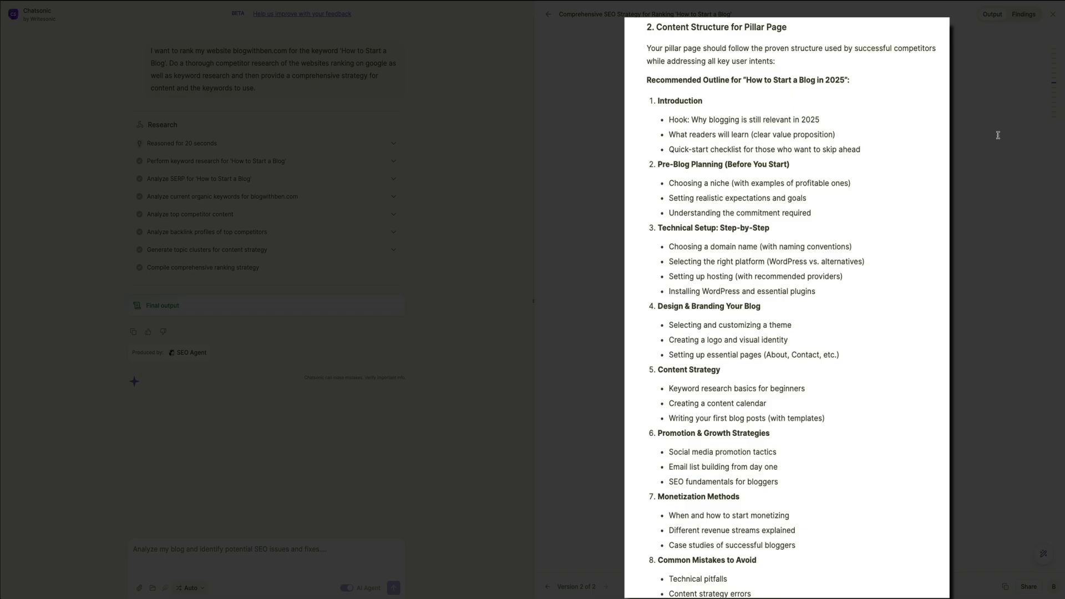
scroll(998, 135, "down", 10)
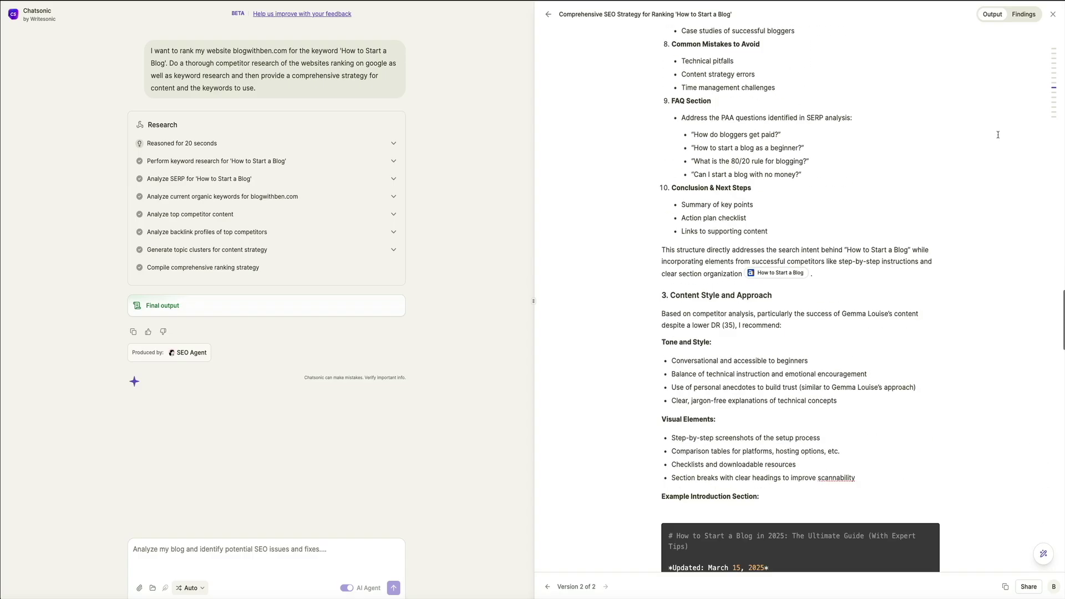
scroll(998, 135, "down", 6)
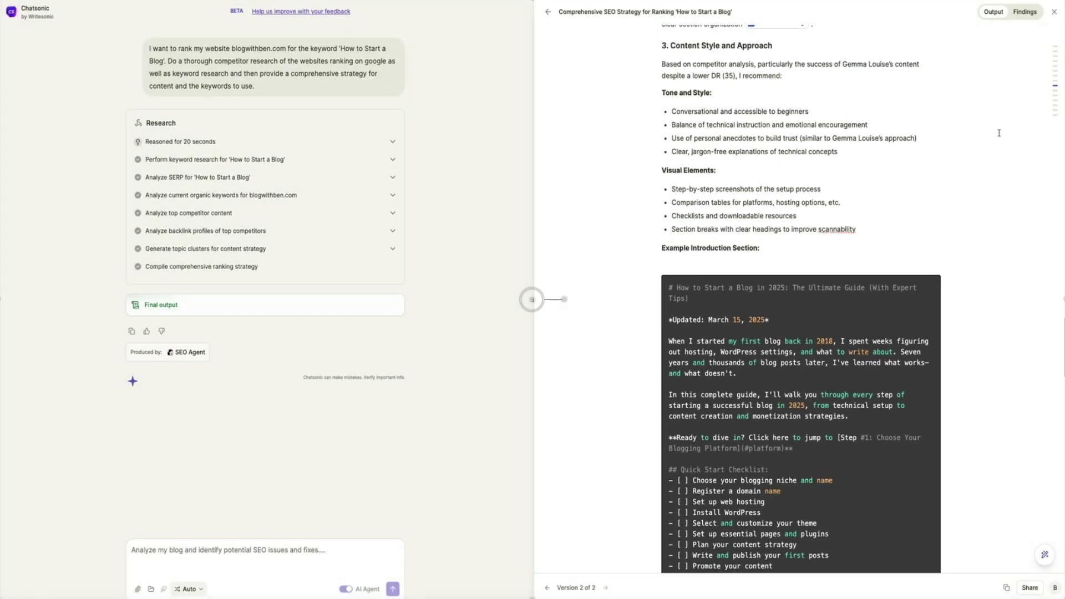
scroll(998, 133, "down", 9)
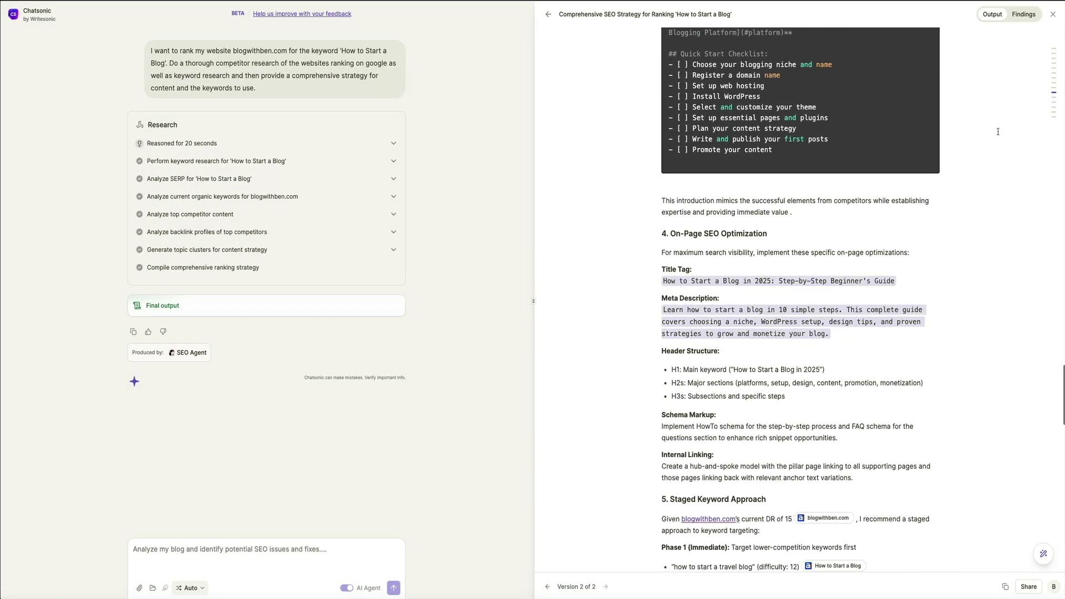
scroll(998, 131, "down", 3)
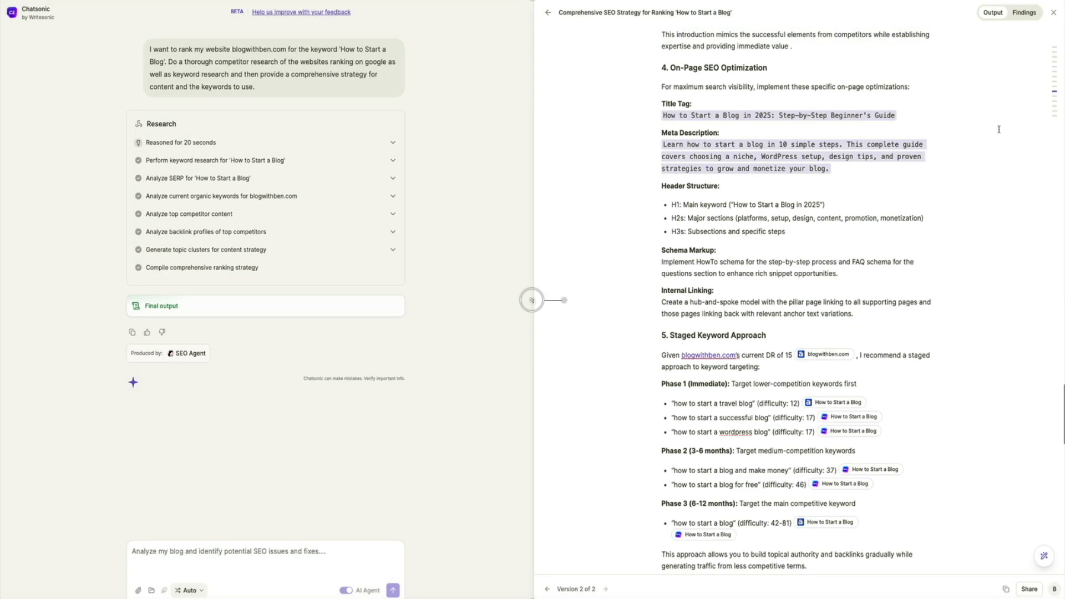
scroll(998, 130, "down", 3)
scroll(999, 130, "down", 3)
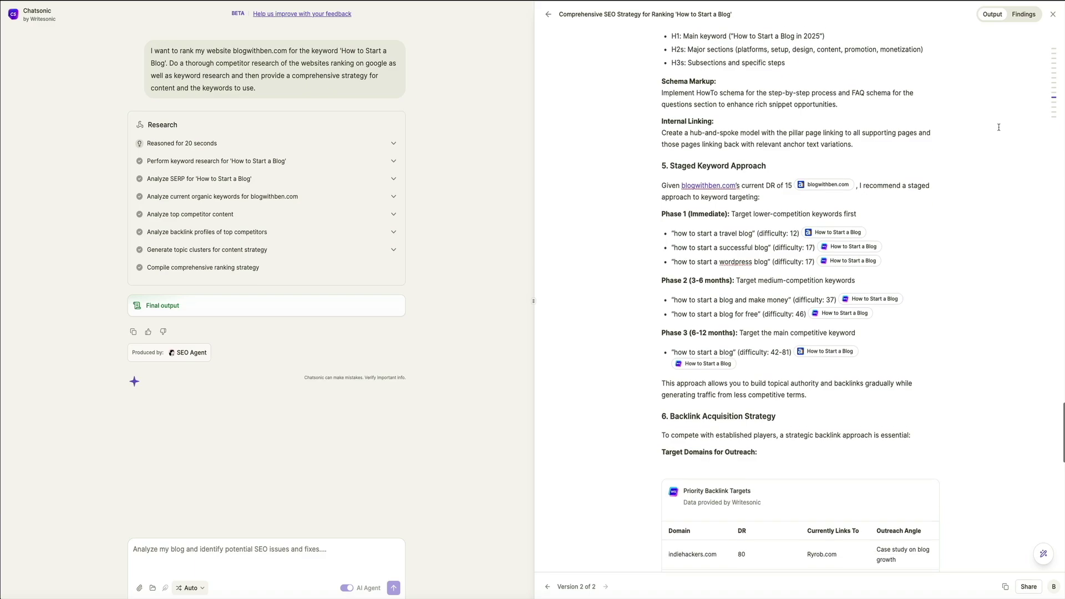
scroll(998, 127, "down", 5)
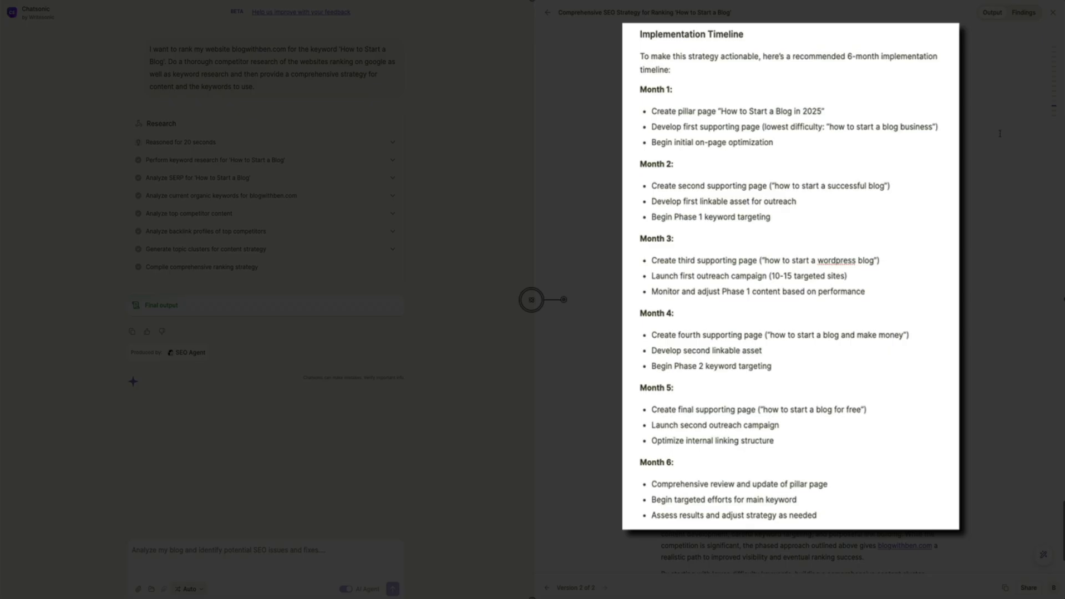
scroll(1000, 134, "down", 3)
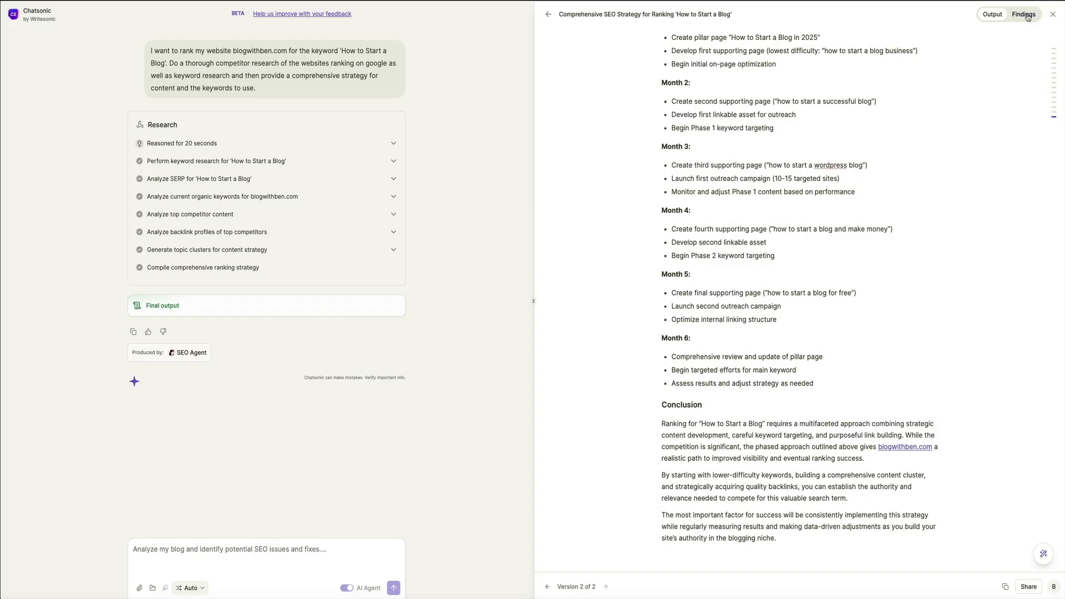
left_click(1026, 15)
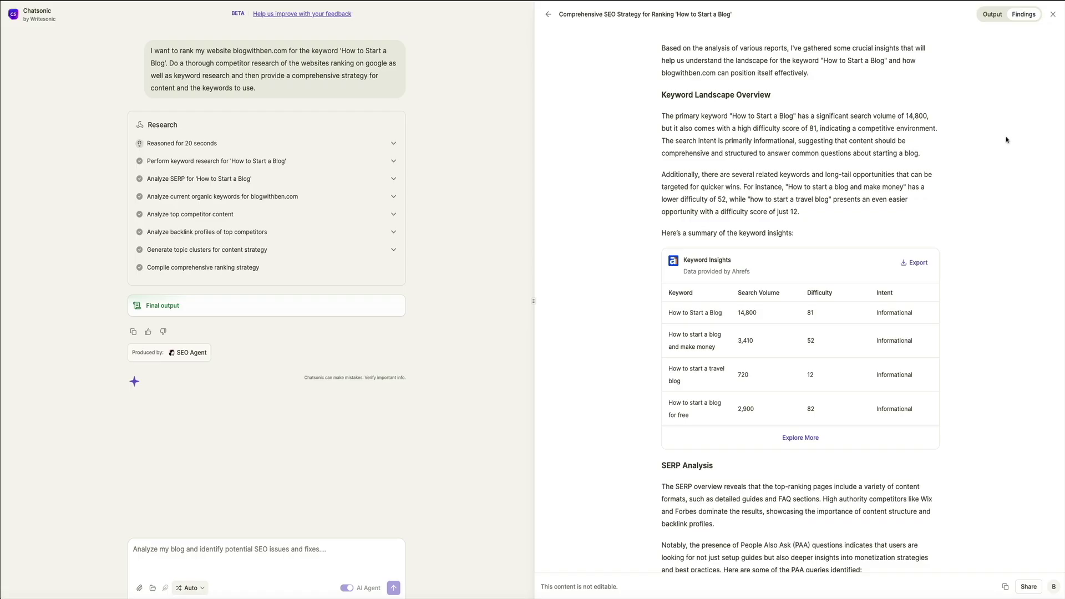
- Scroll through the findings ('How to Start a Blog': 14,800 searches, difficulty 81) and back up
scroll(1007, 140, "down", 5)
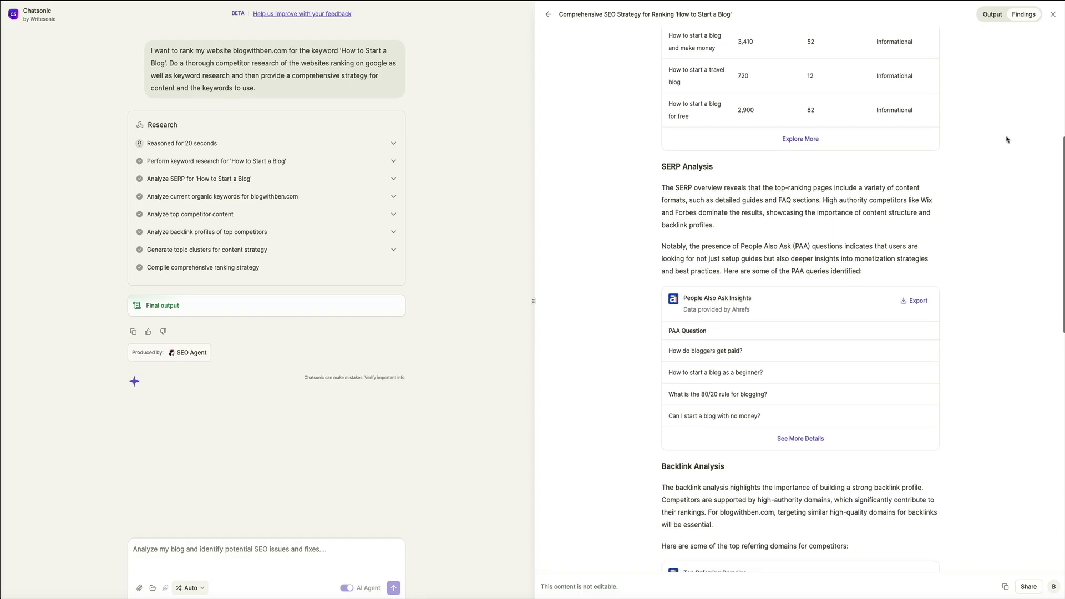
scroll(1007, 140, "down", 6)
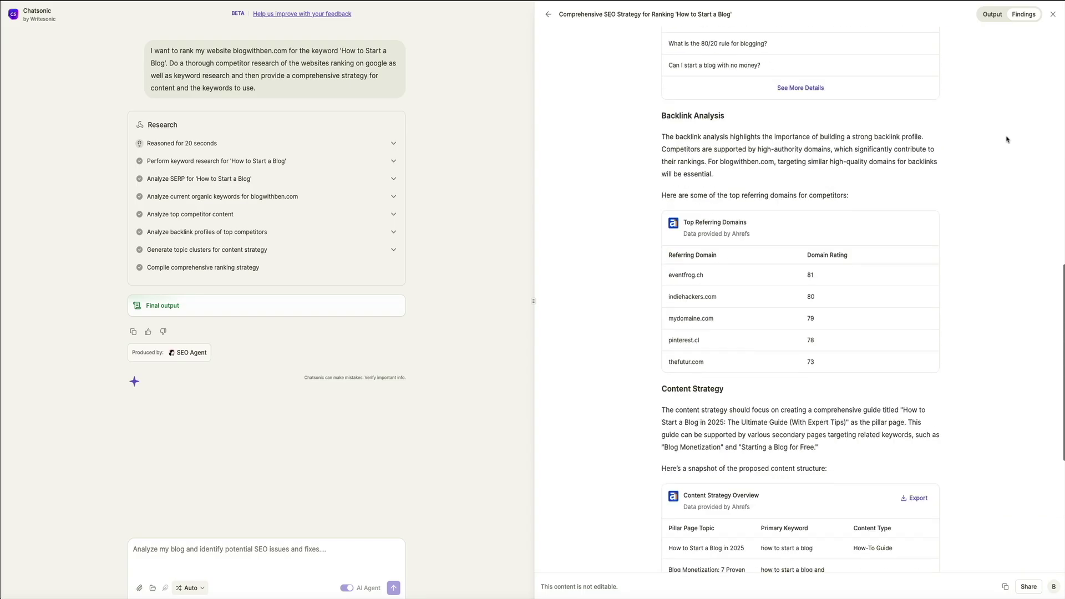
scroll(1006, 140, "down", 5)
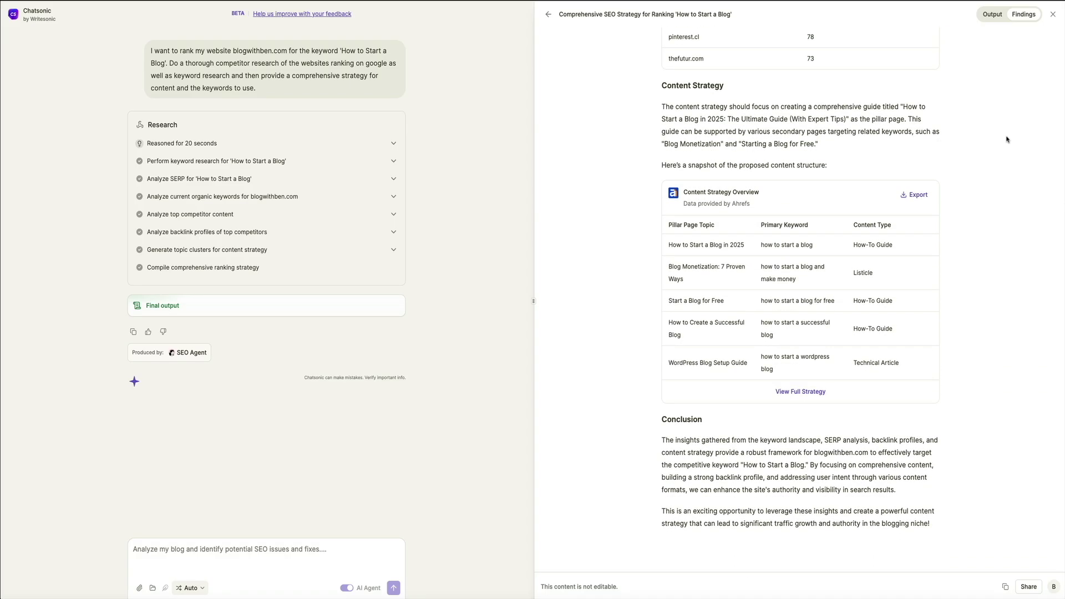
scroll(1007, 139, "up", 6)
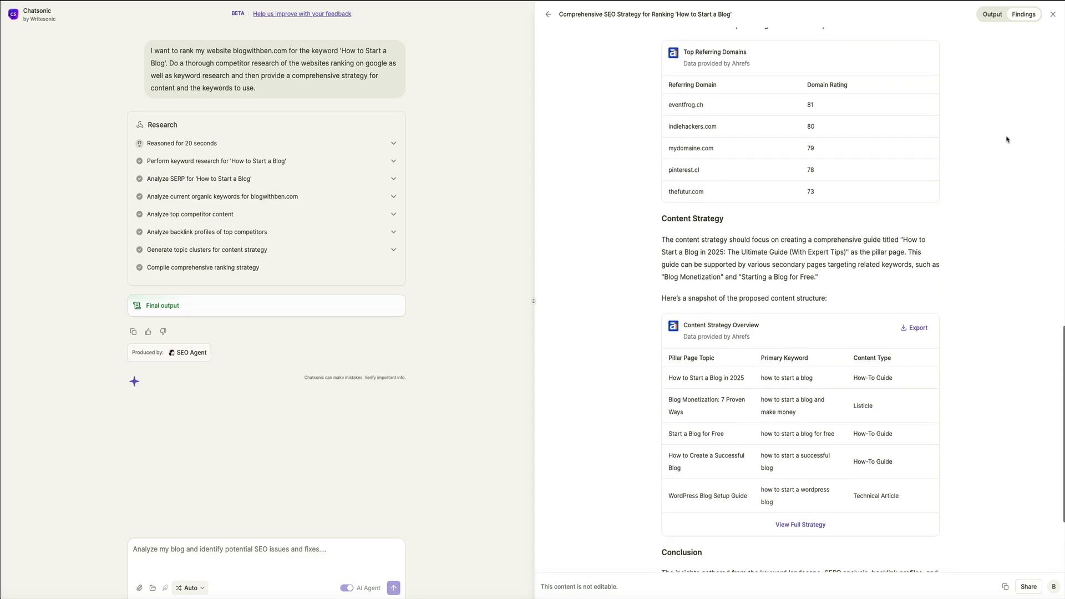
scroll(1006, 140, "up", 10)
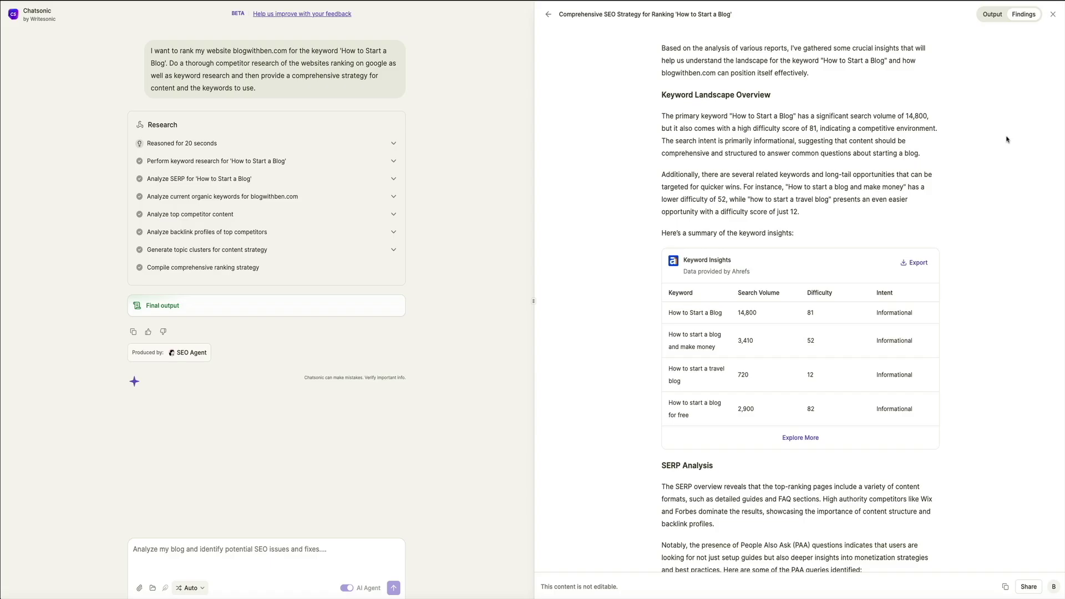
- Return to the Comprehensive SEO Strategy output and bring up the Publish Canvas options
left_click(992, 15)
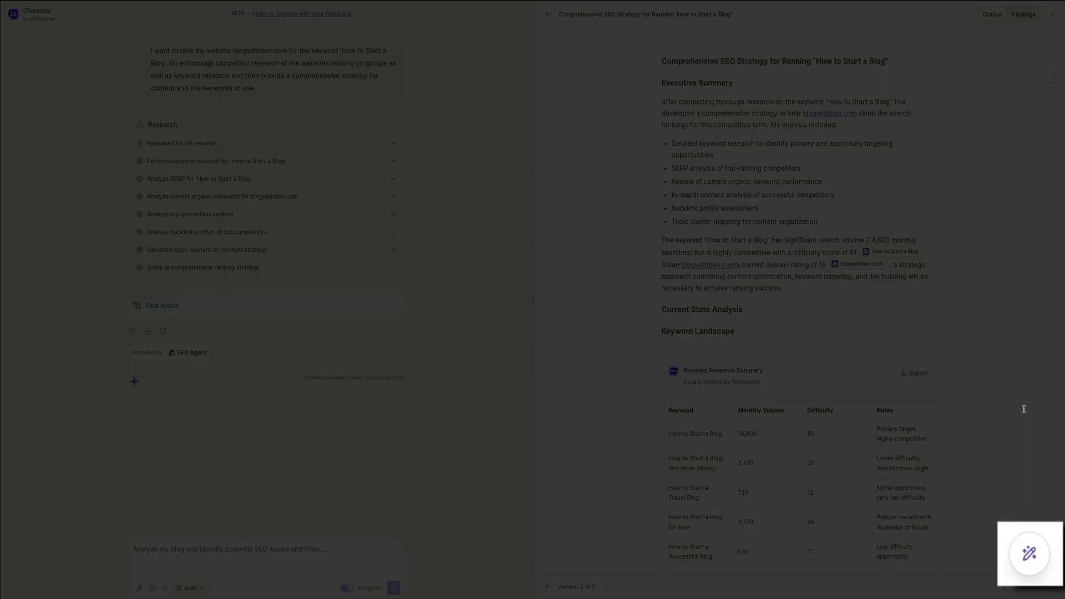
left_click(1029, 553)
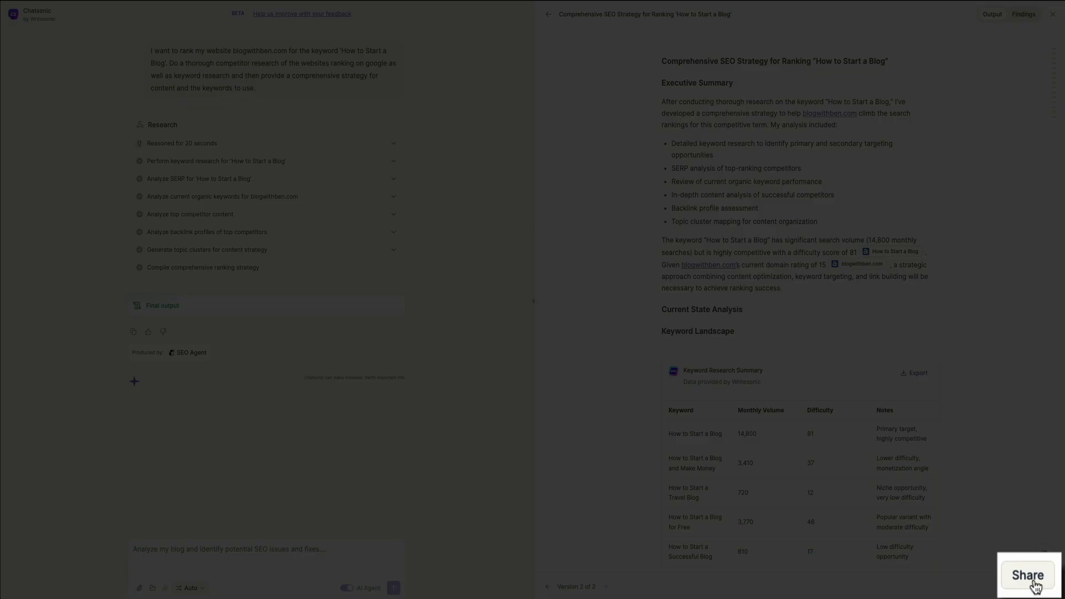
left_click(1032, 585)
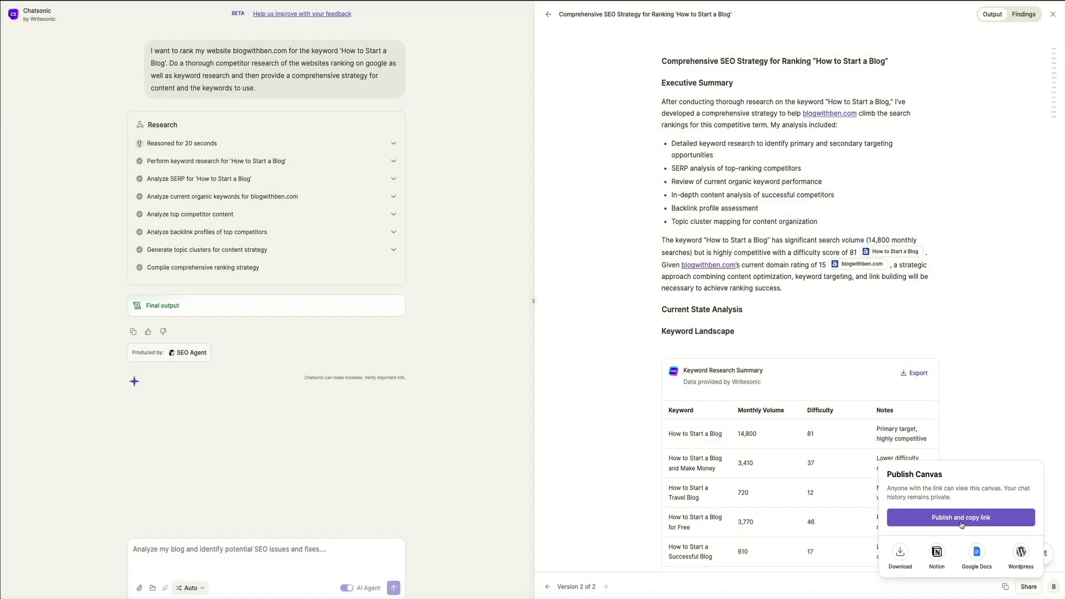
- Publish the strategy canvas, copy its shareable link, and review the live canvas page
left_click(910, 498)
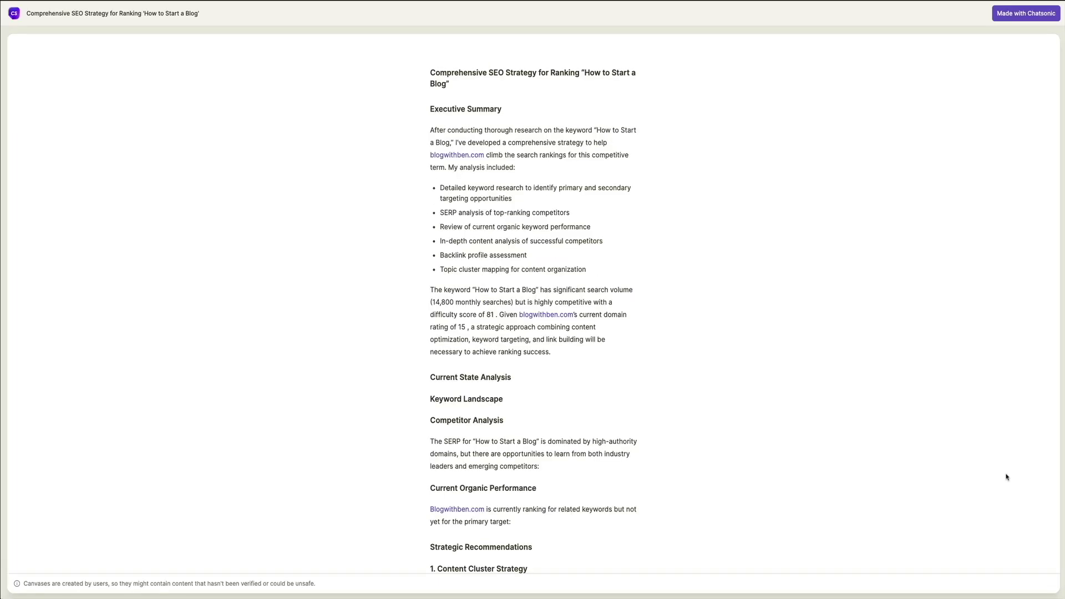
scroll(1026, 497, "down", 10)
scroll(1007, 476, "down", 15)
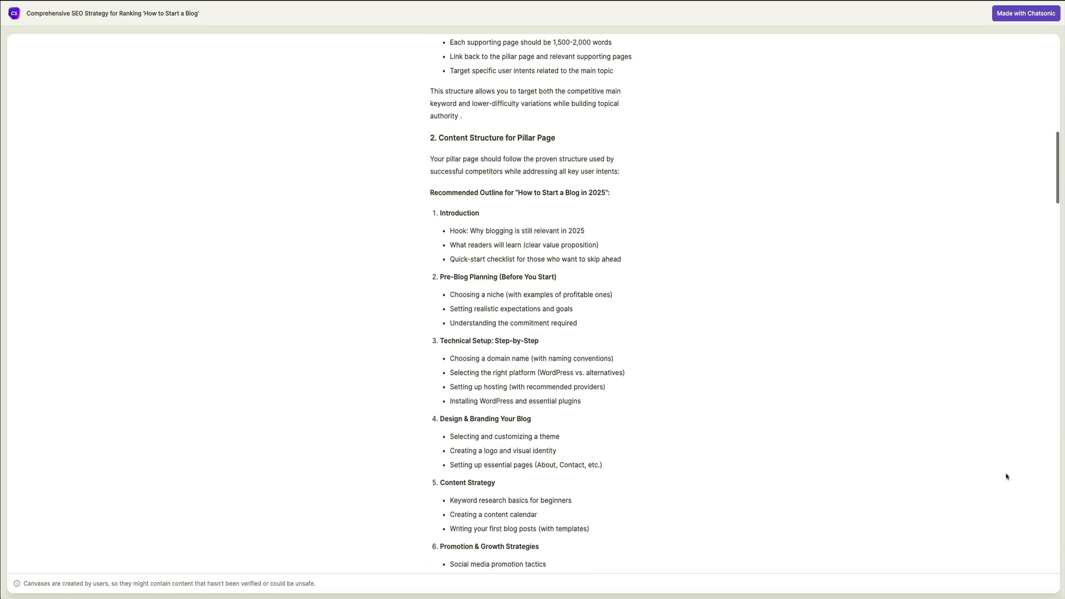
scroll(1007, 476, "down", 15)
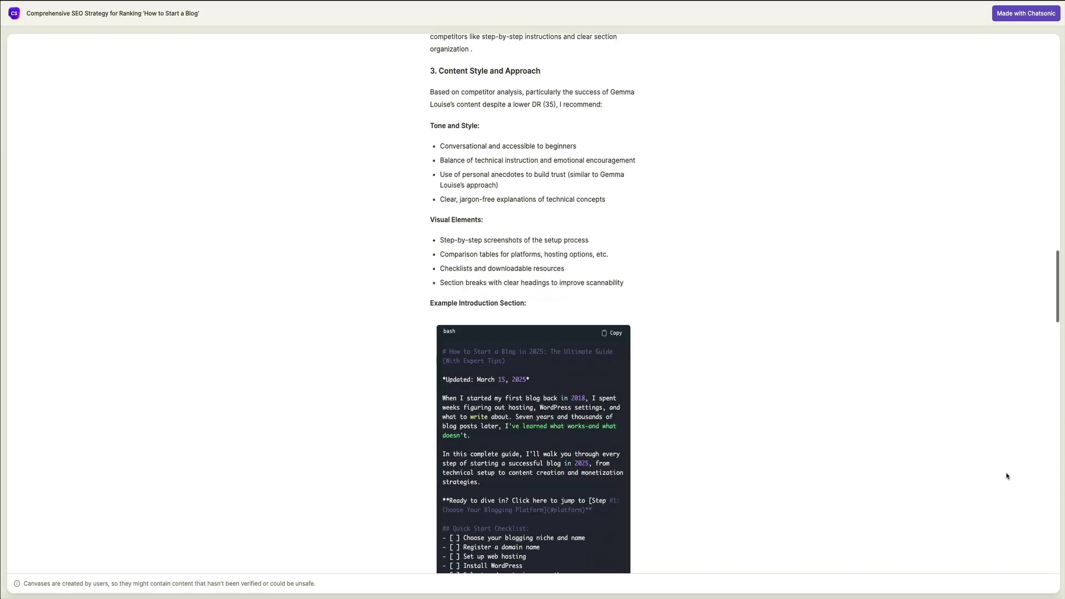
scroll(1007, 477, "down", 15)
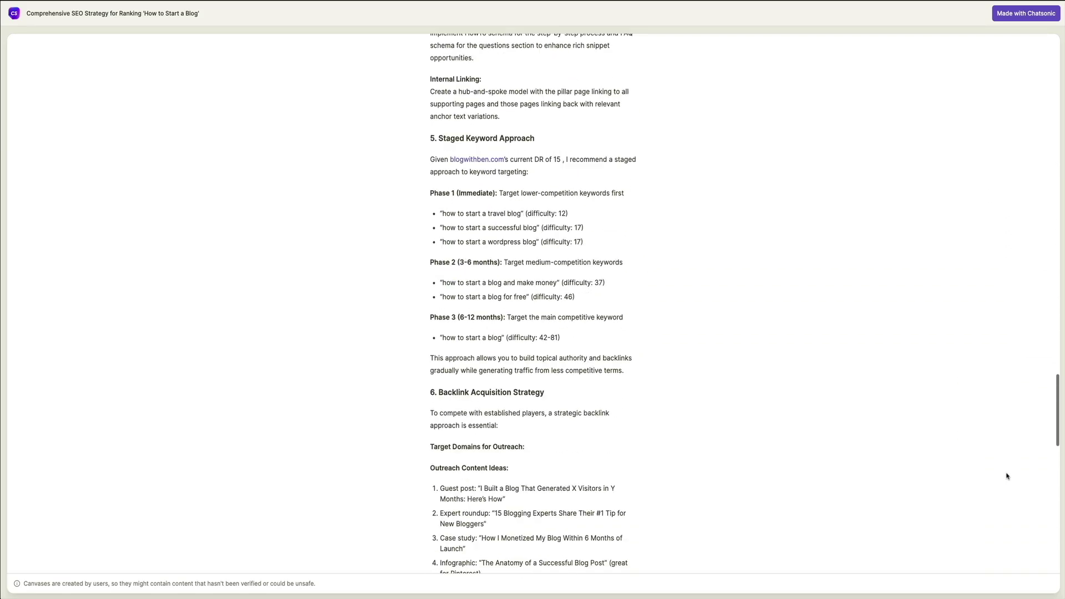
scroll(1006, 476, "down", 5)
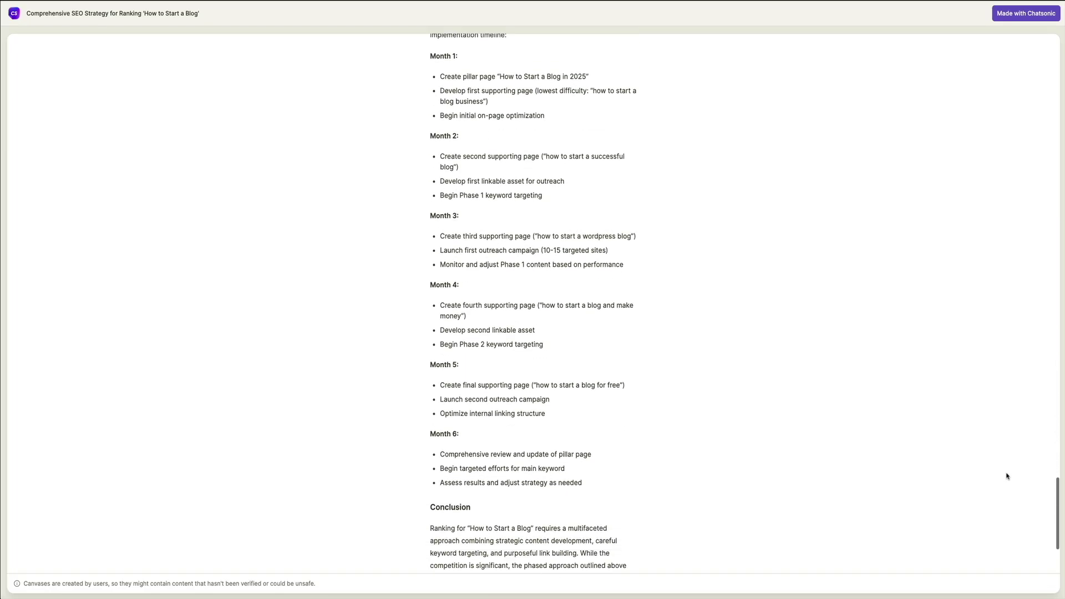
scroll(1006, 475, "up", 4)
scroll(1007, 475, "up", 10)
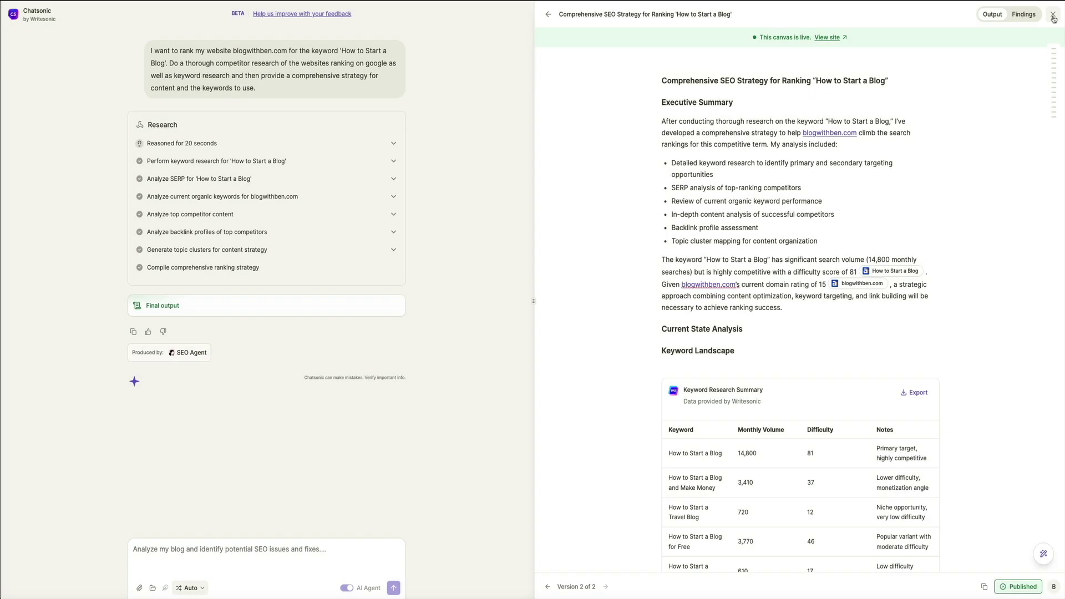
- Close the published canvas, start a new chat, and revisit the SEO Strategy chat in Recents
left_click(1042, 19)
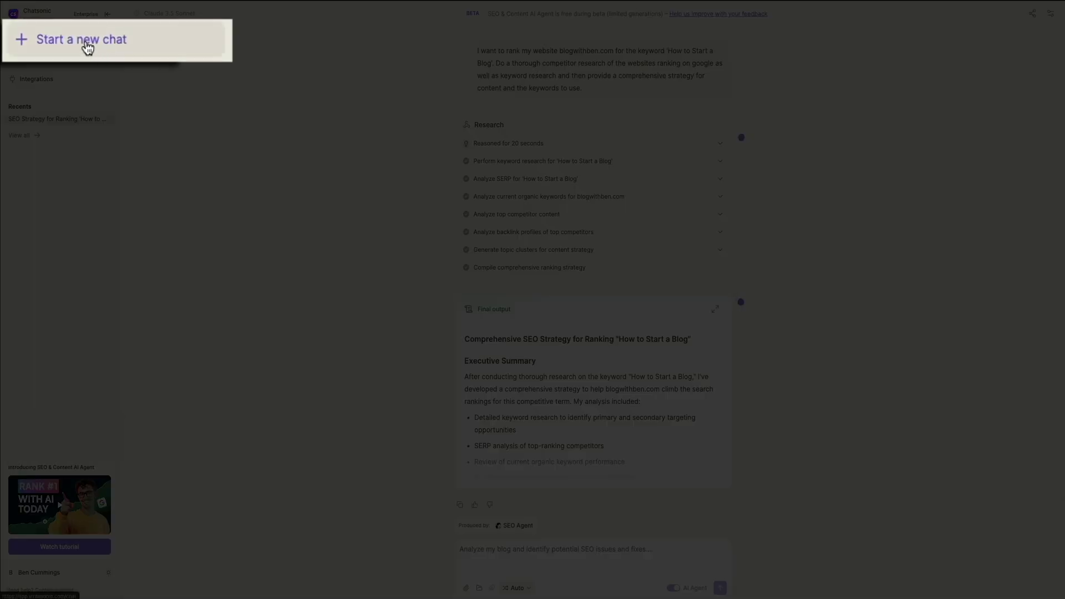
left_click(87, 48)
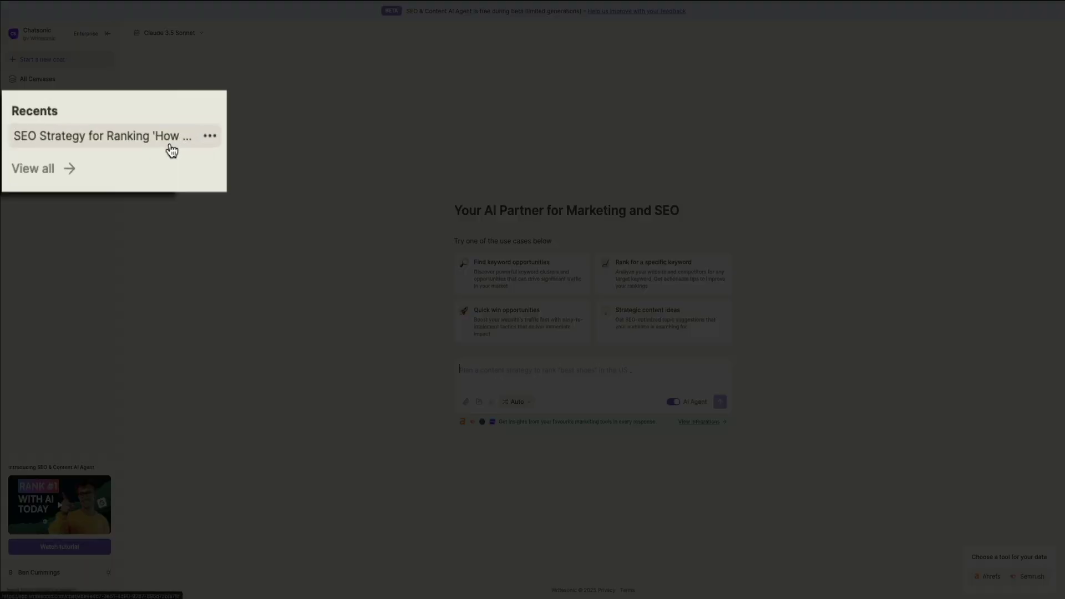
left_click(171, 148)
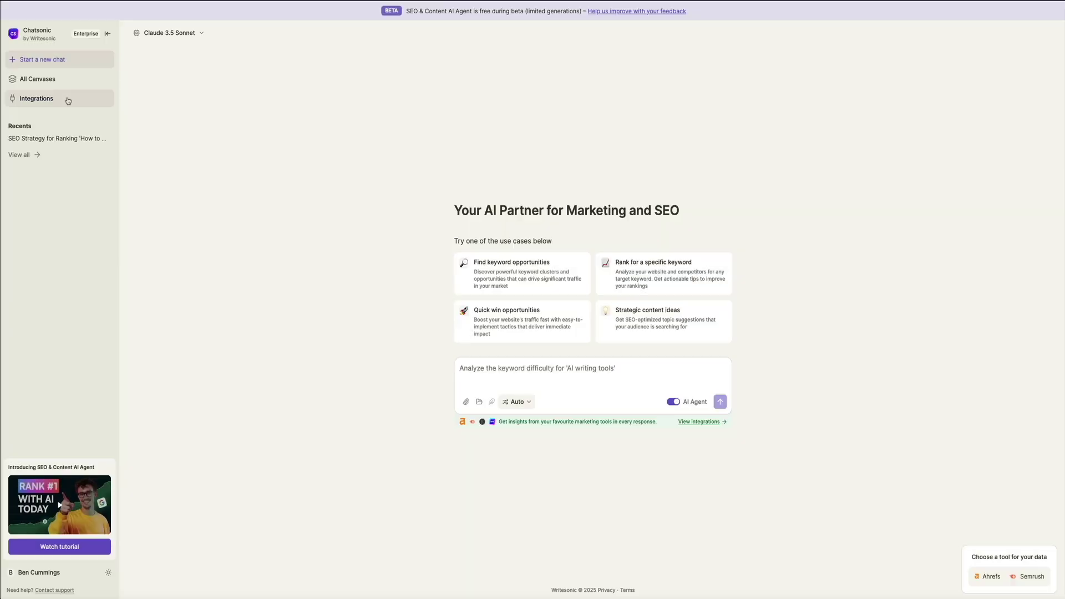
- Show all integrations, with Ahrefs, Semrush, Keywords Everywhere and Writesonic connected
left_click(67, 99)
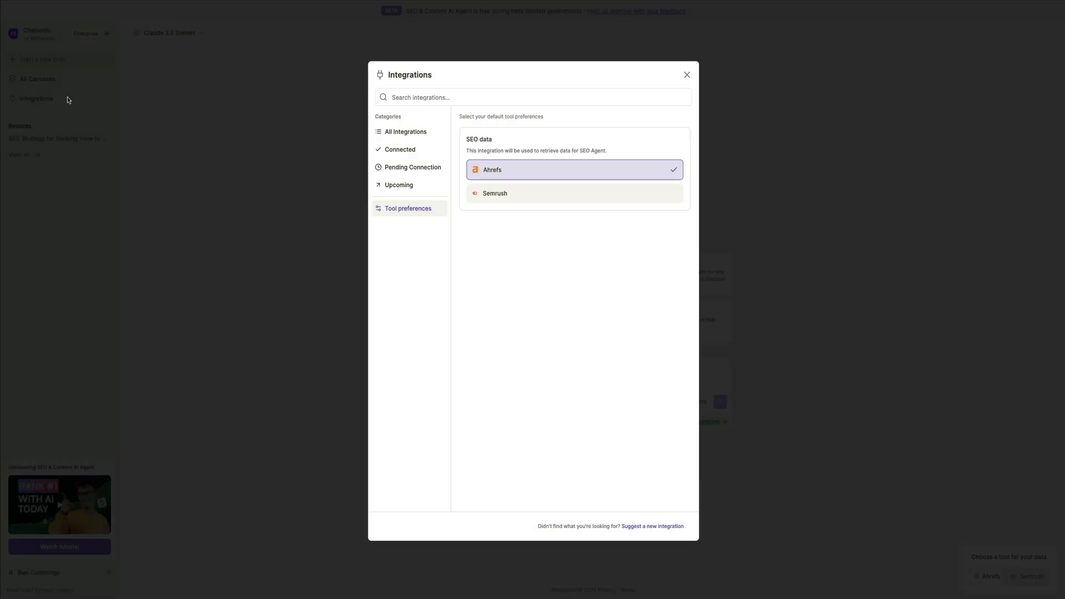
left_click(400, 131)
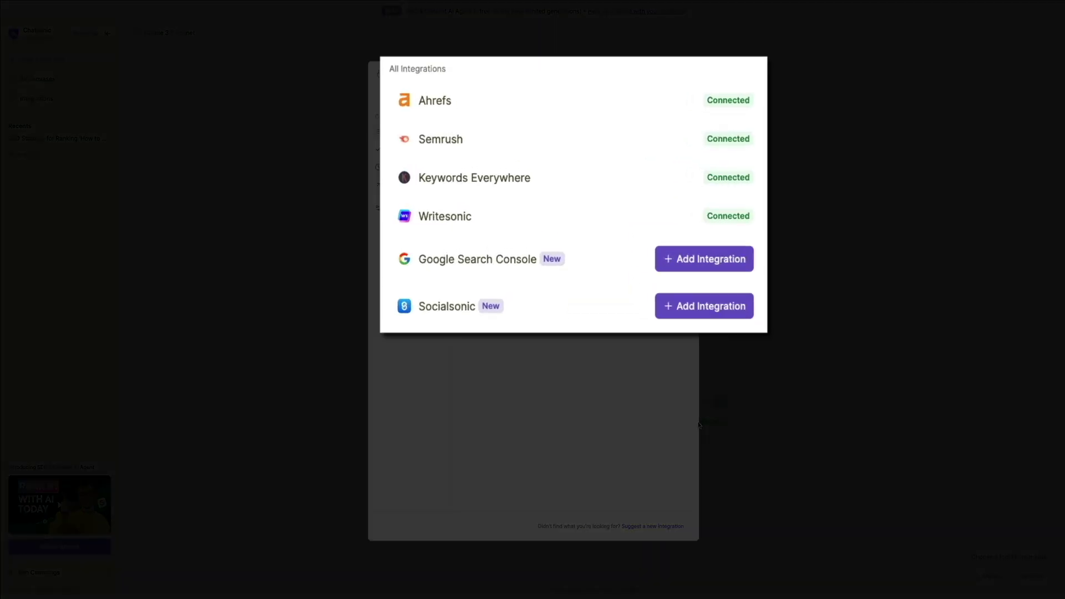